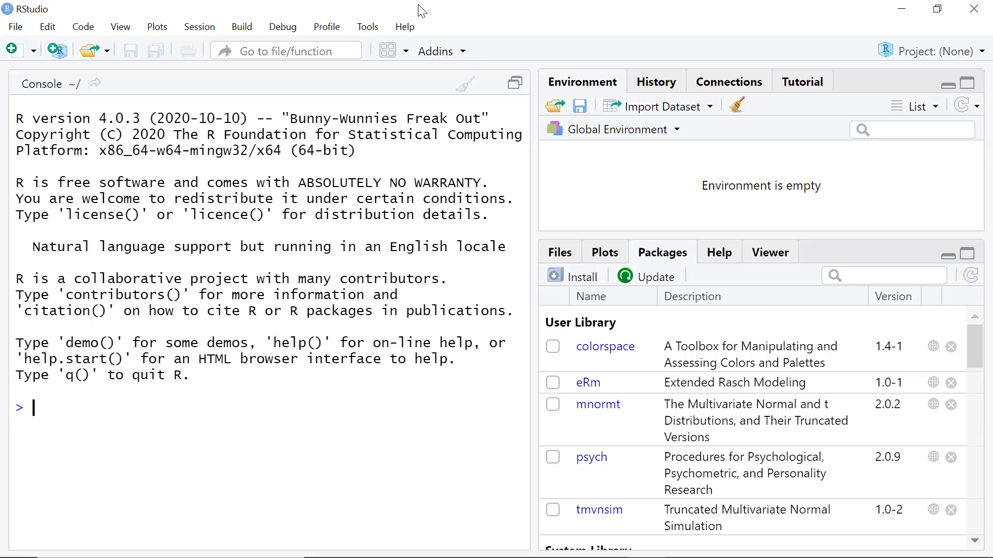
# - Start installing the erm package, then cancel the installation
pyautogui.click(374, 32)
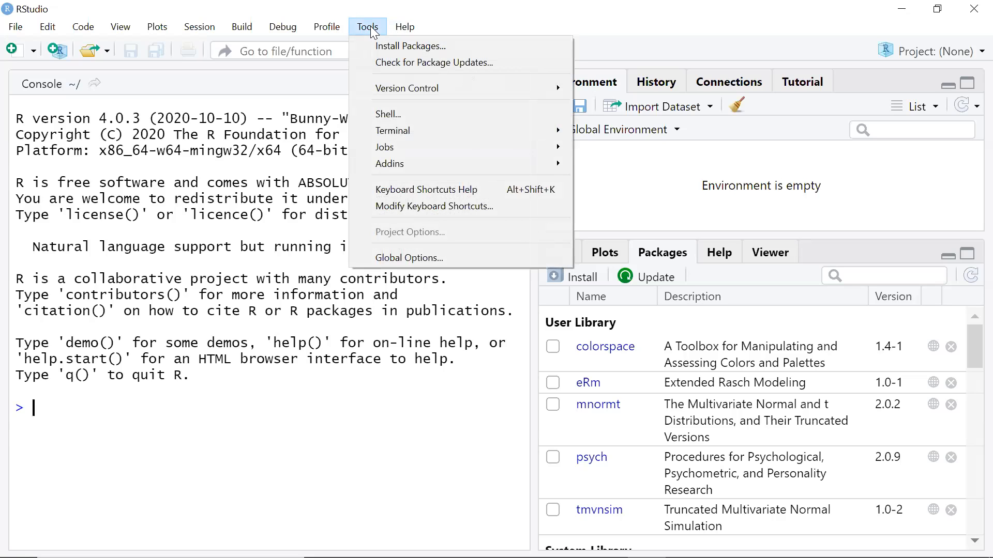
pyautogui.click(407, 47)
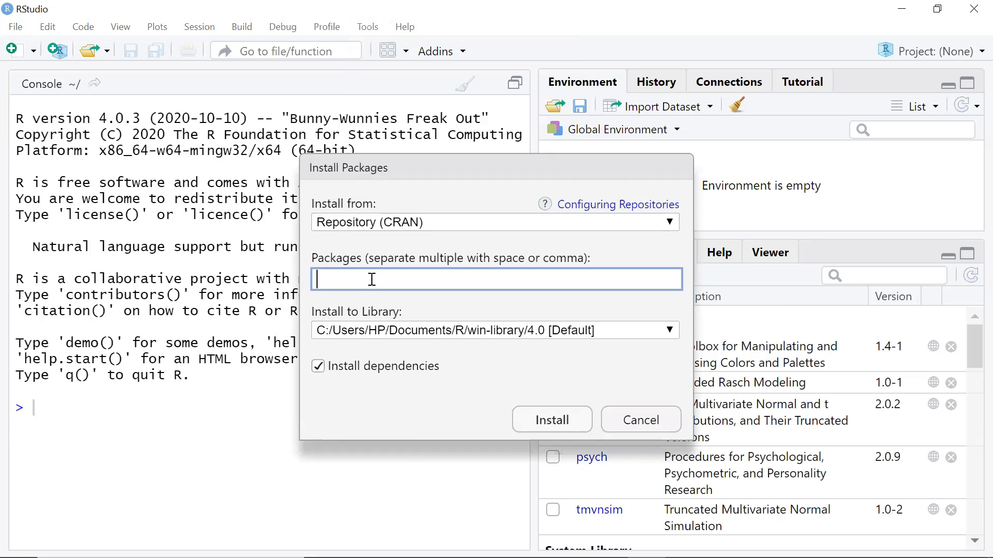
pyautogui.write('erm')
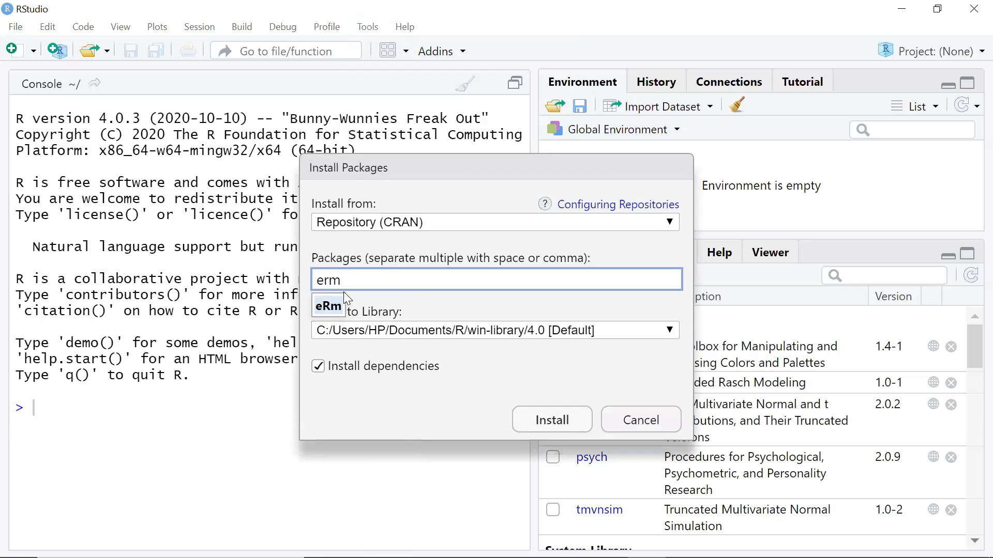
pyautogui.click(632, 423)
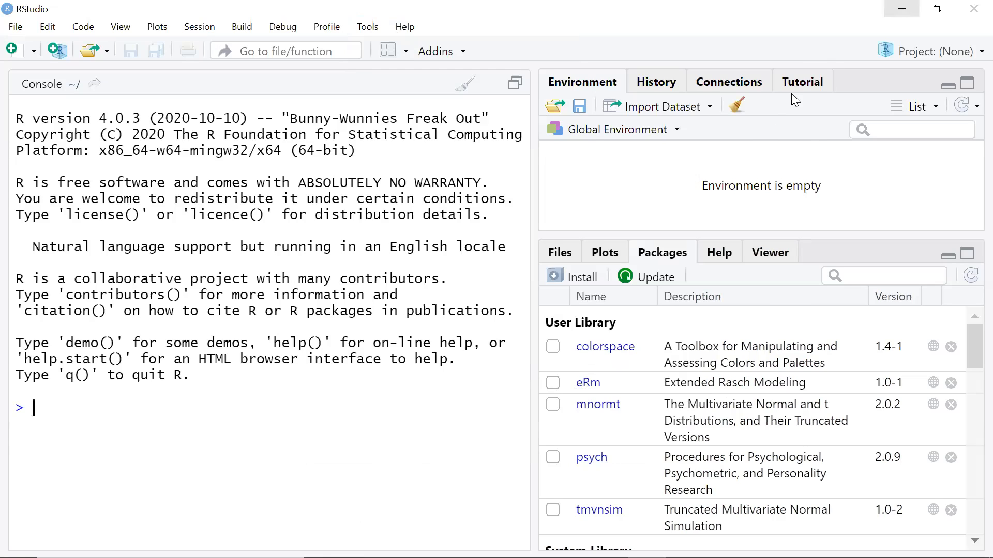
# - Open TESX from the desktop's dichotomus folder in a maximized Notepad window
pyautogui.click(902, 9)
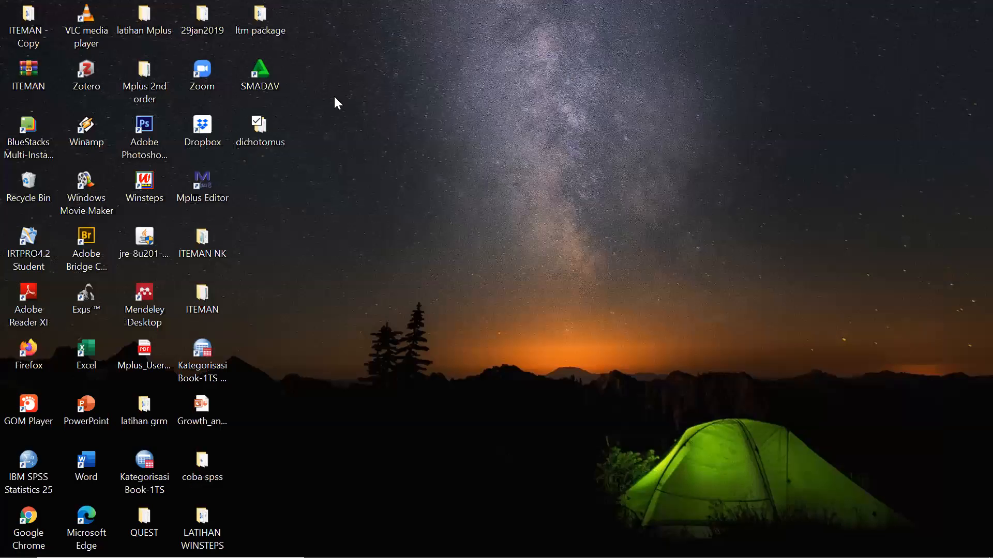
pyautogui.doubleClick(265, 128)
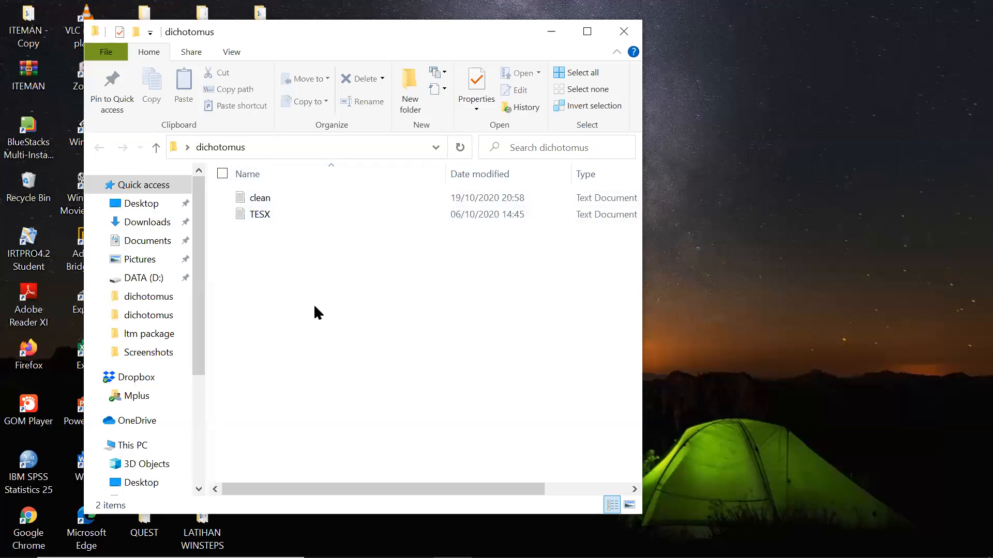
pyautogui.doubleClick(252, 217)
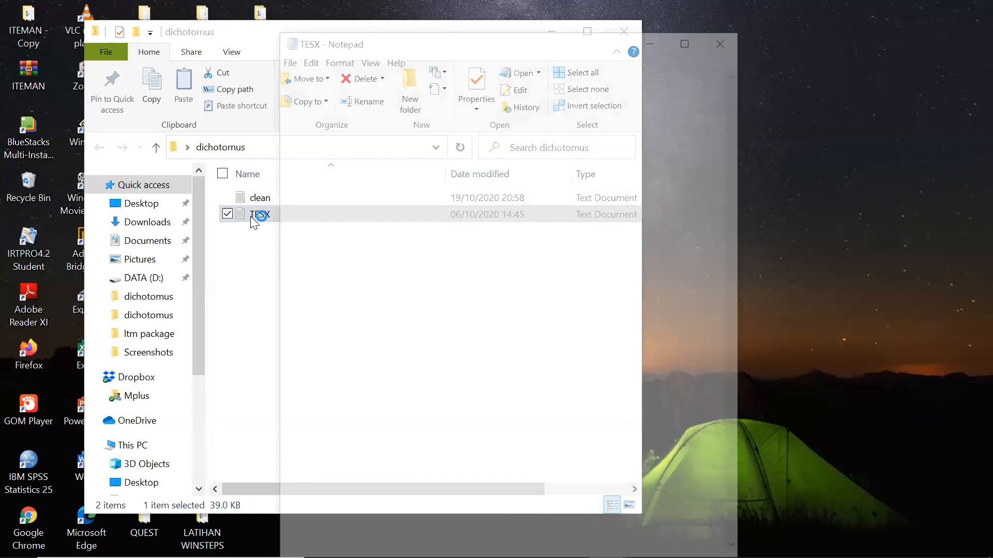
pyautogui.click(690, 37)
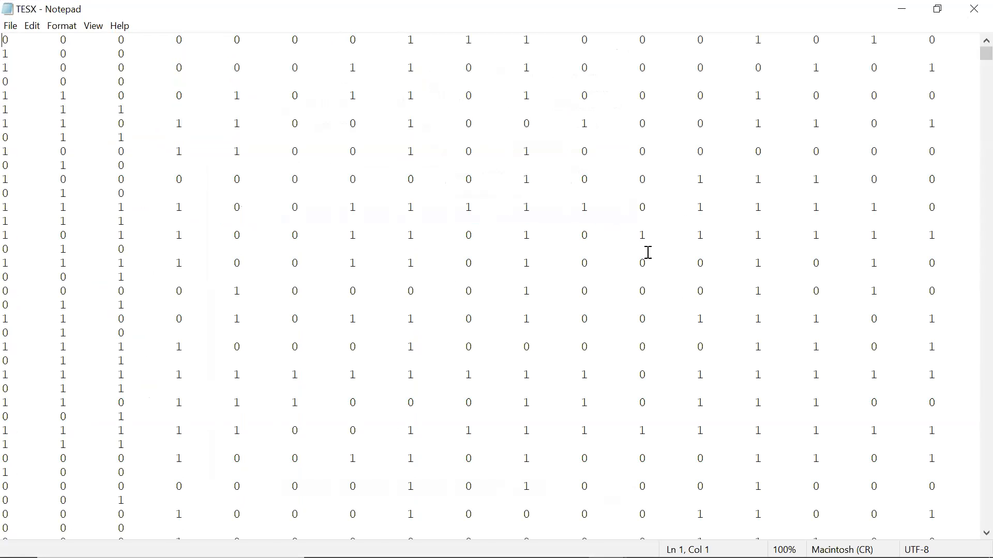
# - Zoom the TESX data to 80% and inspect the first line of 0/1 responses
pyautogui.keyDown('ctrl'); pyautogui.scroll(-2, 381, 385); pyautogui.keyUp('ctrl')
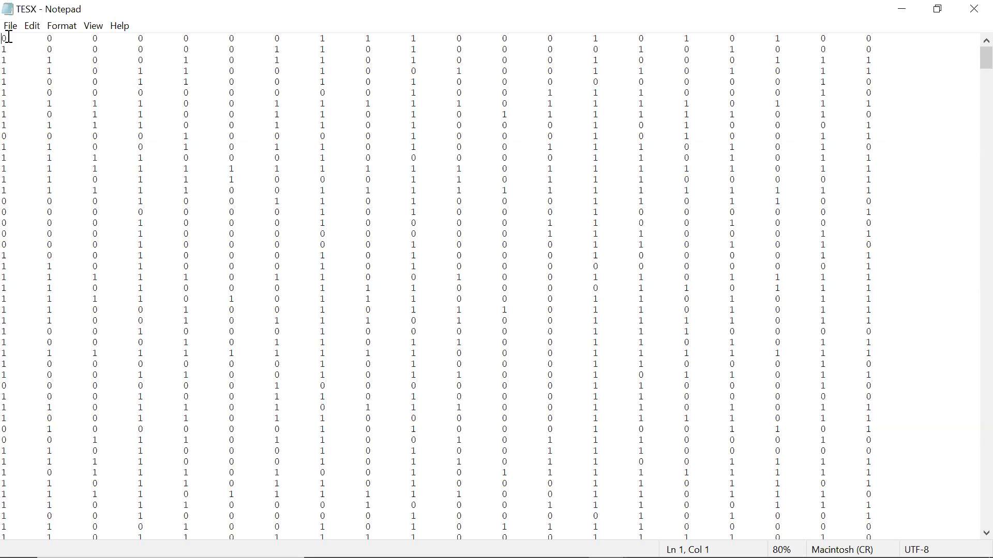
pyautogui.moveTo(9, 37); pyautogui.dragTo(826, 39)
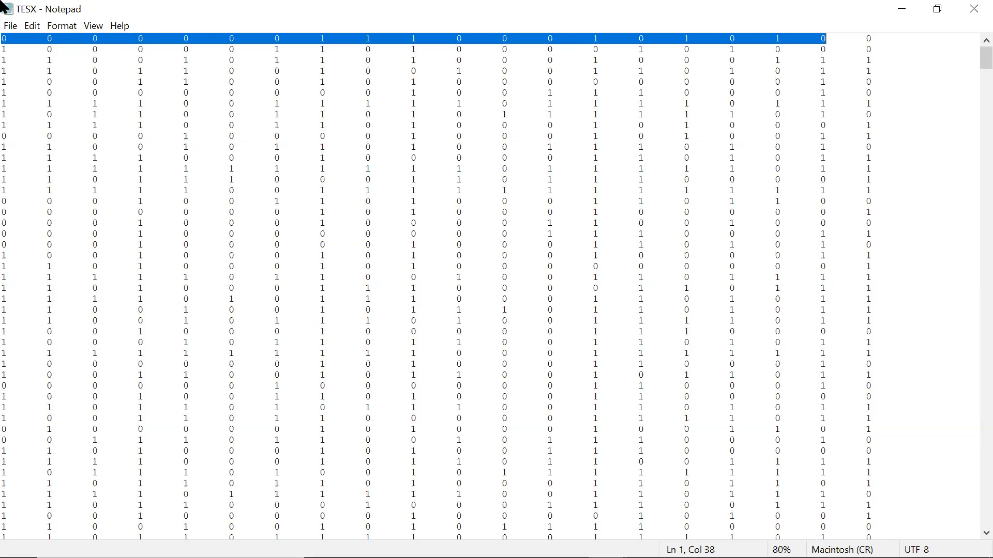
pyautogui.click(125, 229)
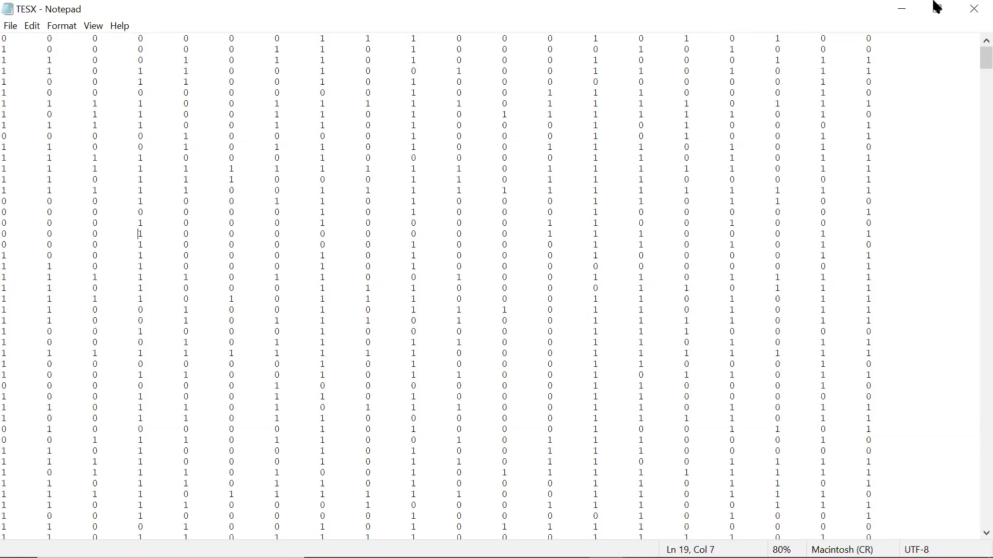
# - Close the TESX file in Notepad and return to RStudio
pyautogui.click(967, 11)
pyautogui.click(968, 11)
pyautogui.click(968, 9)
pyautogui.click(971, 12)
pyautogui.click(720, 420)
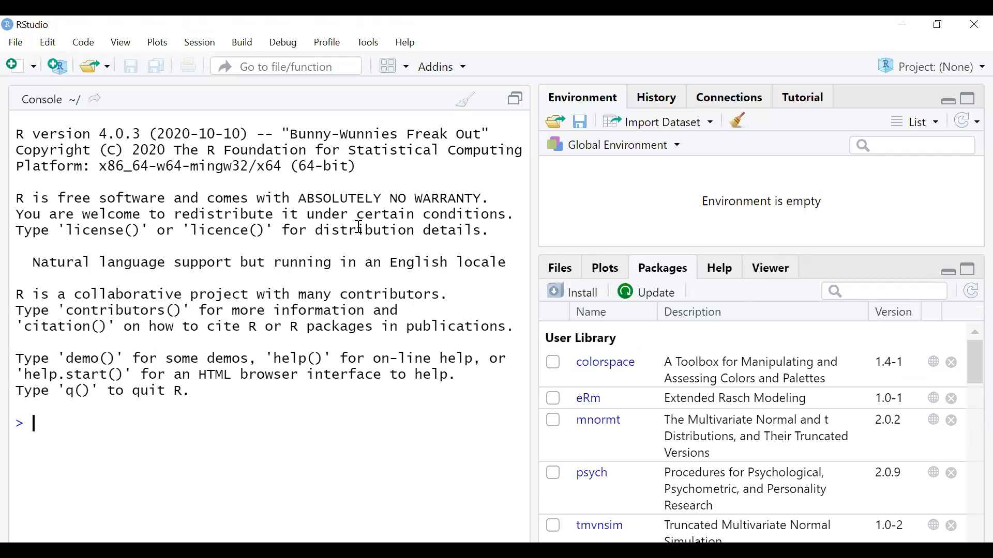
# - Load eRm and import Desktop/dichotomus/TESX through Import Dataset > From Text (base)
pyautogui.click(549, 400)
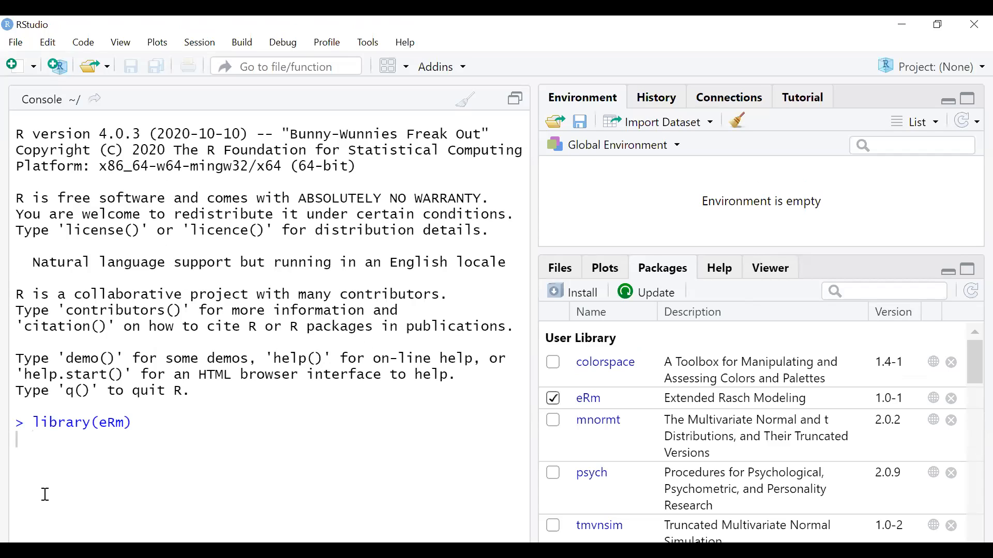
pyautogui.click(704, 124)
pyautogui.click(682, 151)
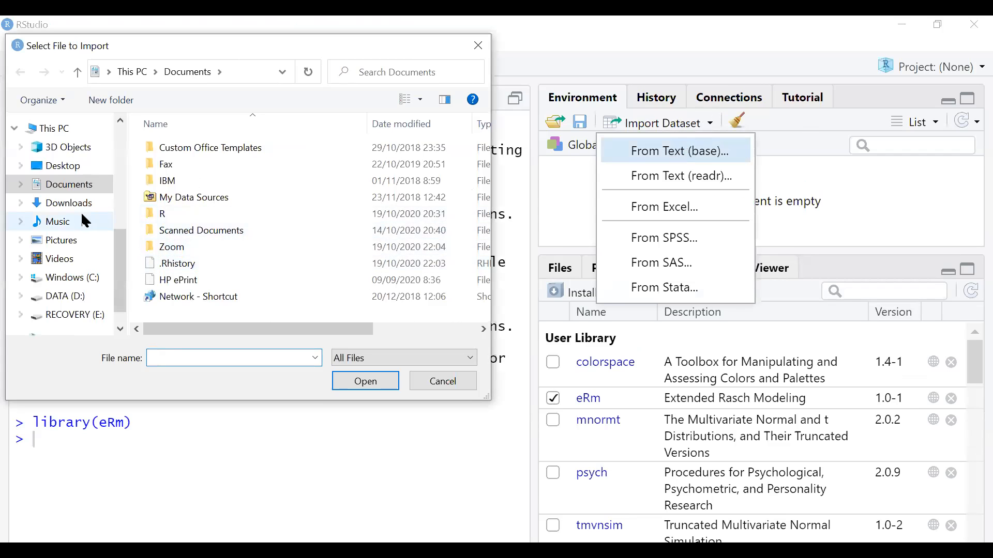
pyautogui.click(61, 166)
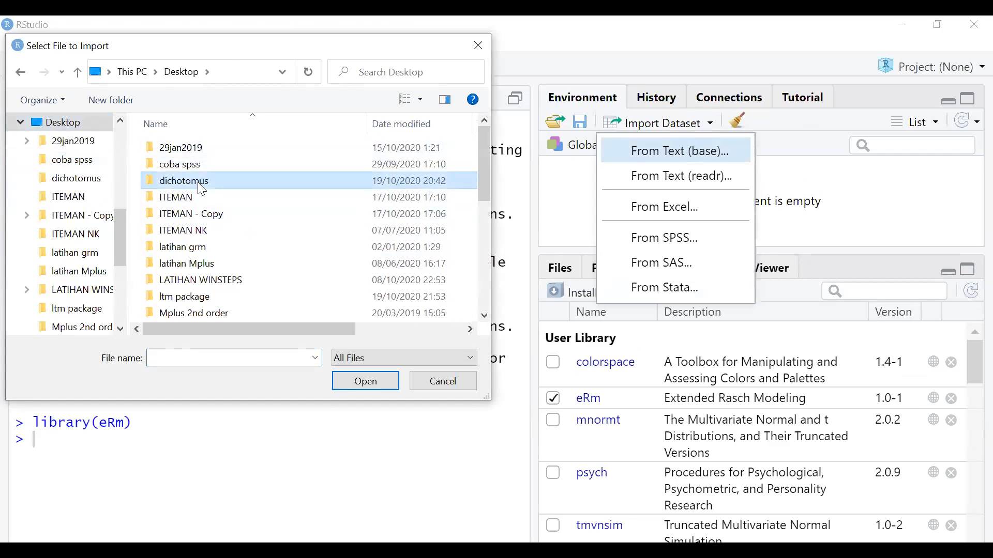
pyautogui.doubleClick(186, 181)
pyautogui.doubleClick(181, 167)
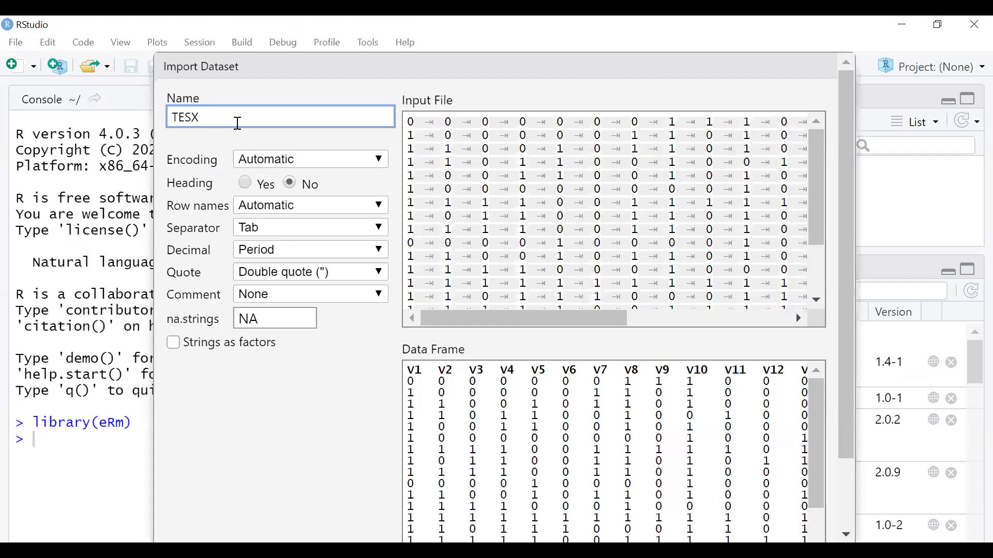
pyautogui.press('Return')
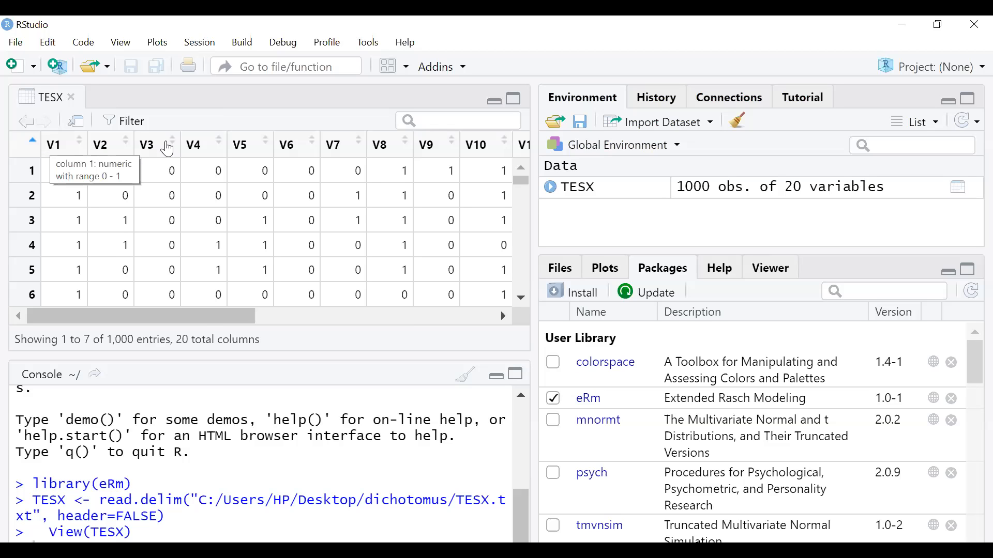
pyautogui.moveTo(120, 316)
pyautogui.mouseDown()
pyautogui.moveTo(512, 351)
pyautogui.moveTo(434, 319)
pyautogui.moveTo(120, 313)
pyautogui.mouseUp()
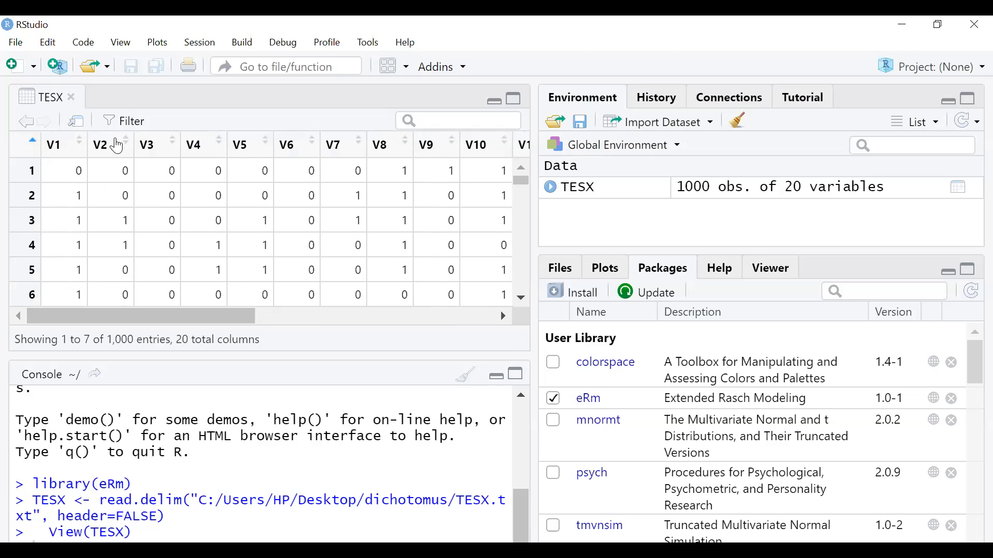
pyautogui.click(516, 373)
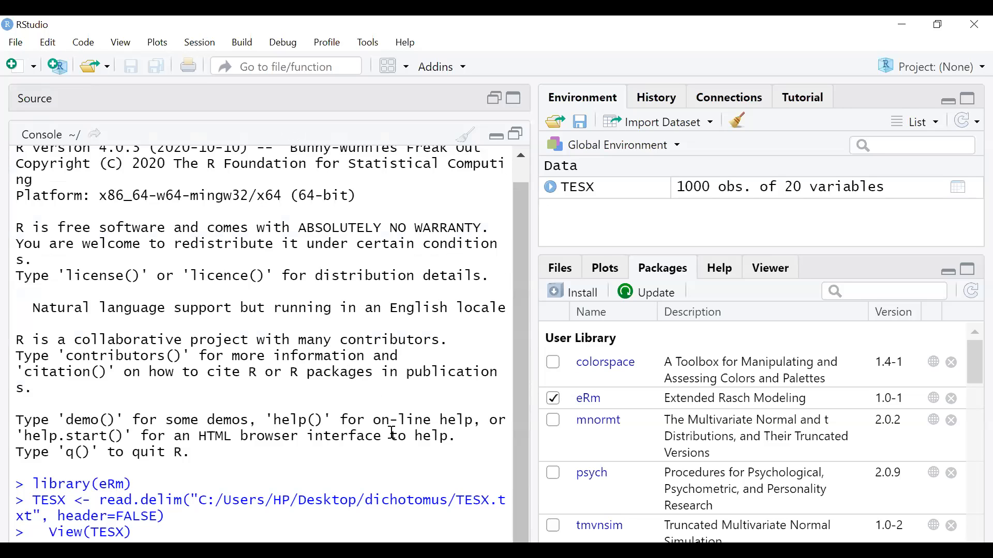
pyautogui.click(512, 103)
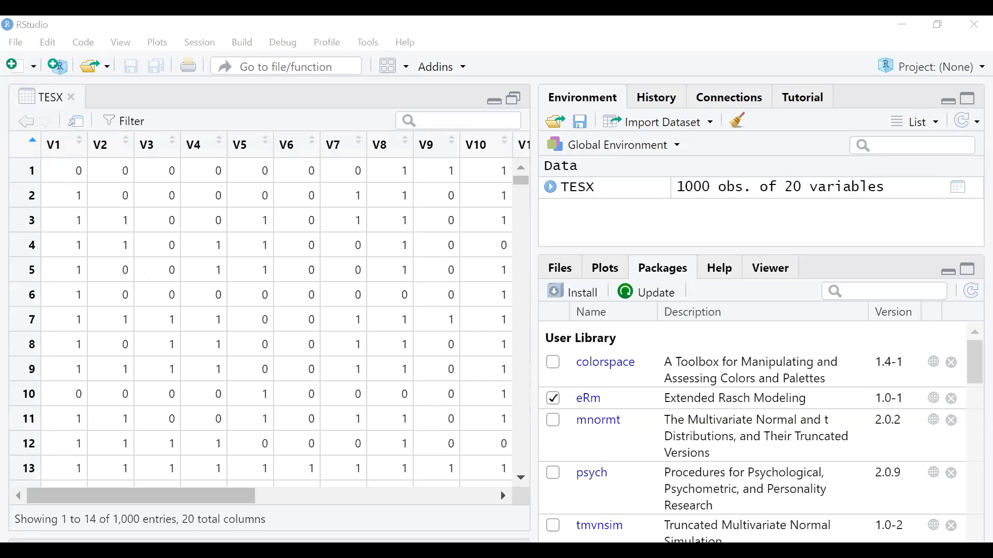
pyautogui.click(499, 101)
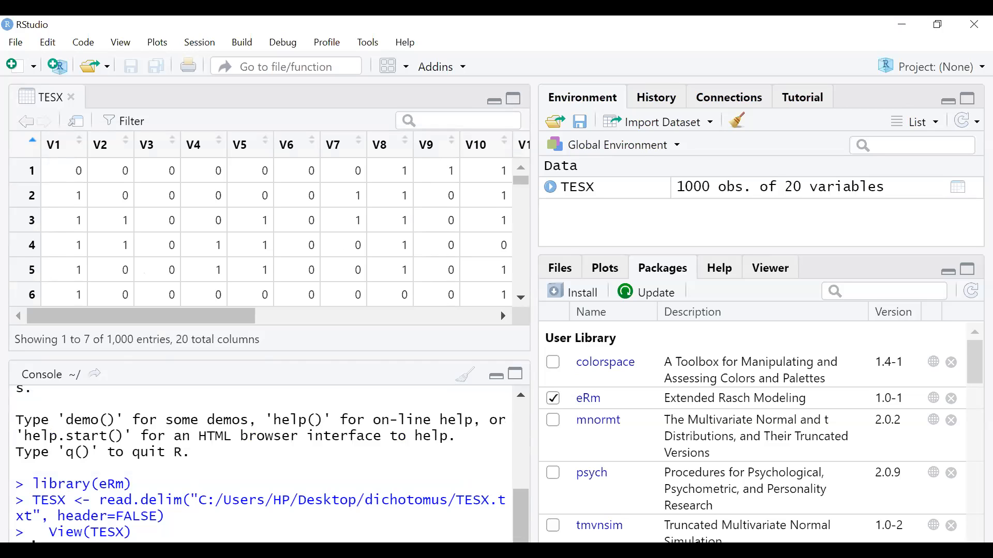
pyautogui.moveTo(534, 510); pyautogui.dragTo(530, 509)
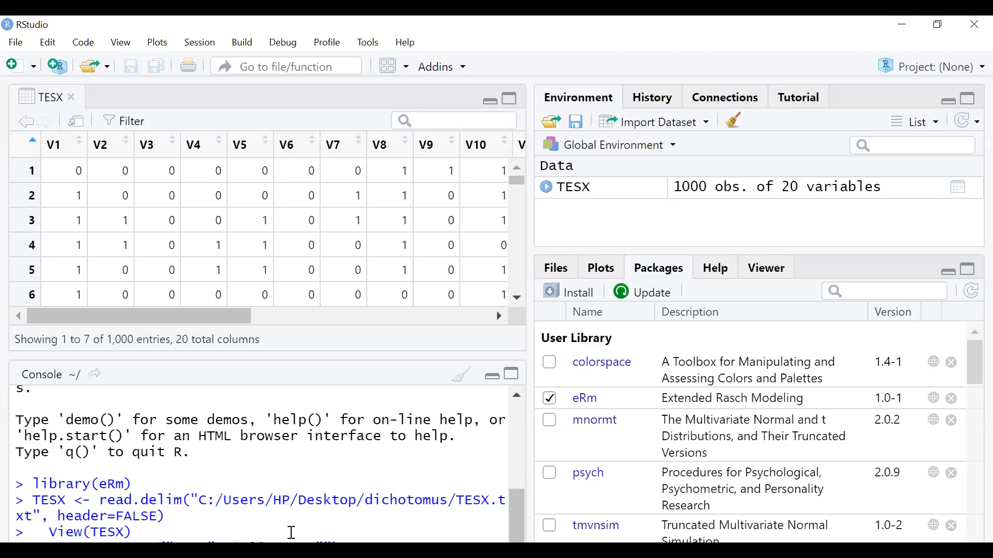
# - Create new.name holding Item1 to Item20 with paste("Item", 1:20, sep="")
pyautogui.press('Return')
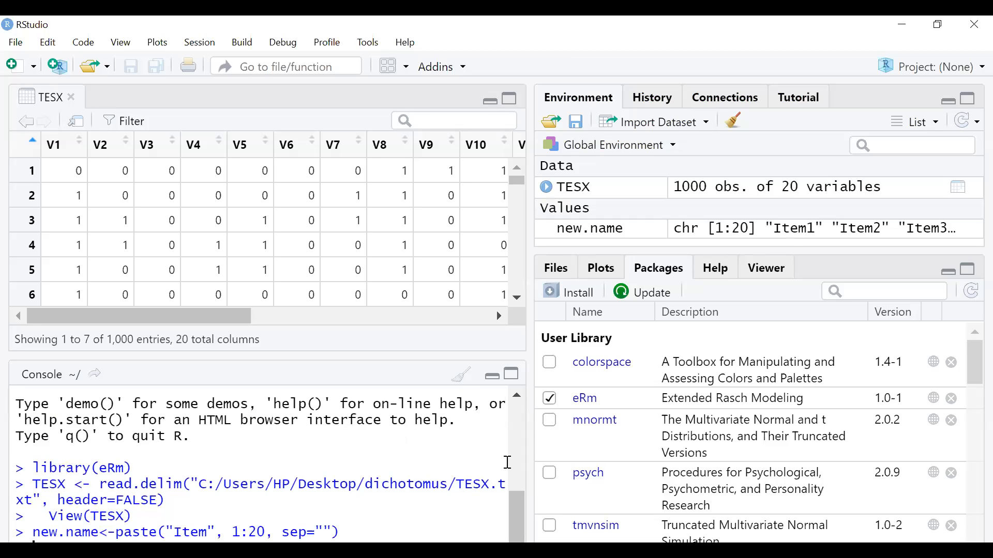
pyautogui.hotkey('alt', 'Tab')
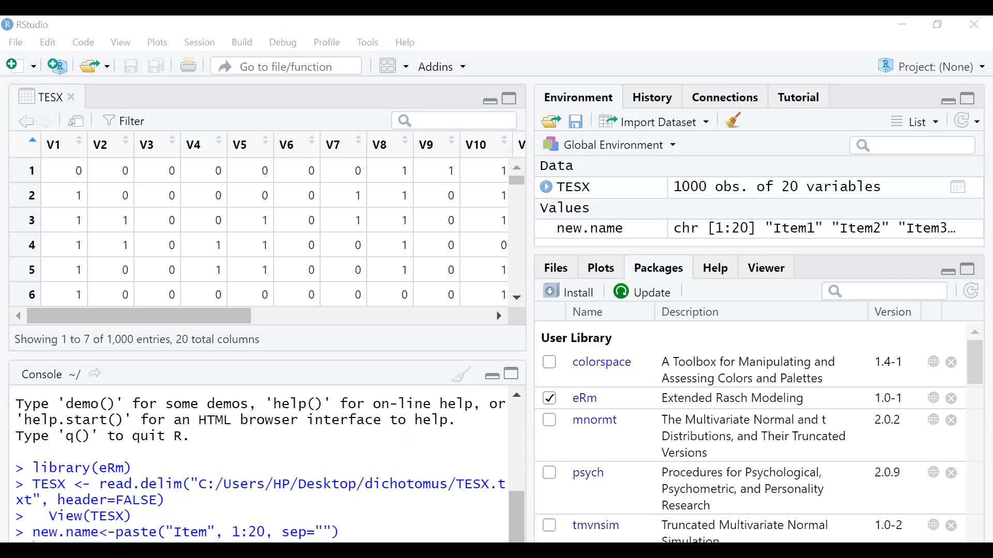
pyautogui.hotkey('alt', 'Tab')
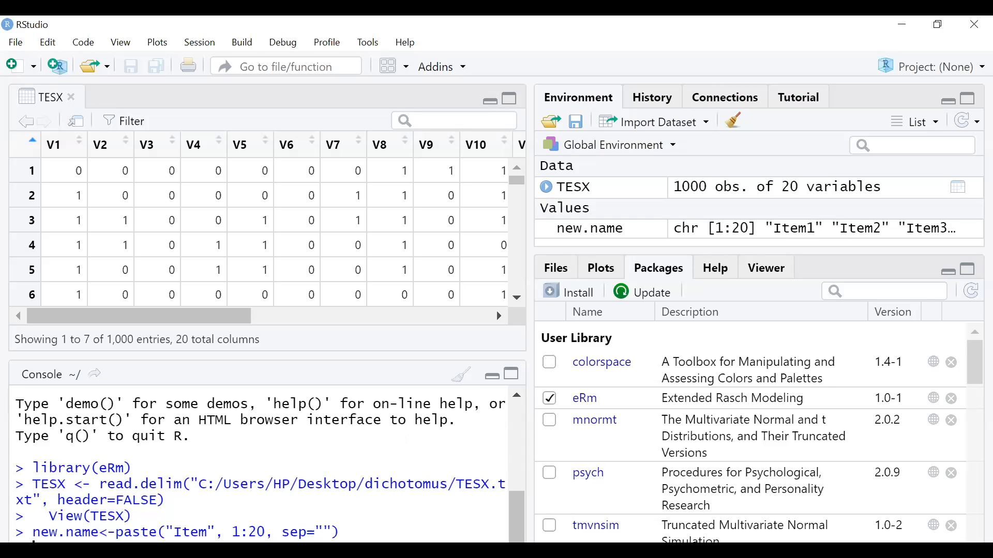
pyautogui.hotkey('alt', 'Tab')
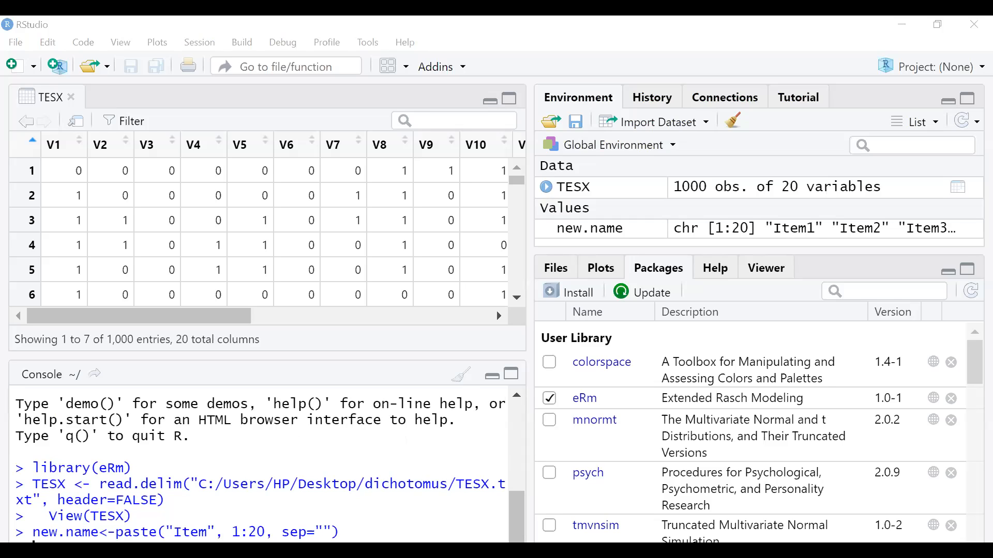
pyautogui.click(249, 452)
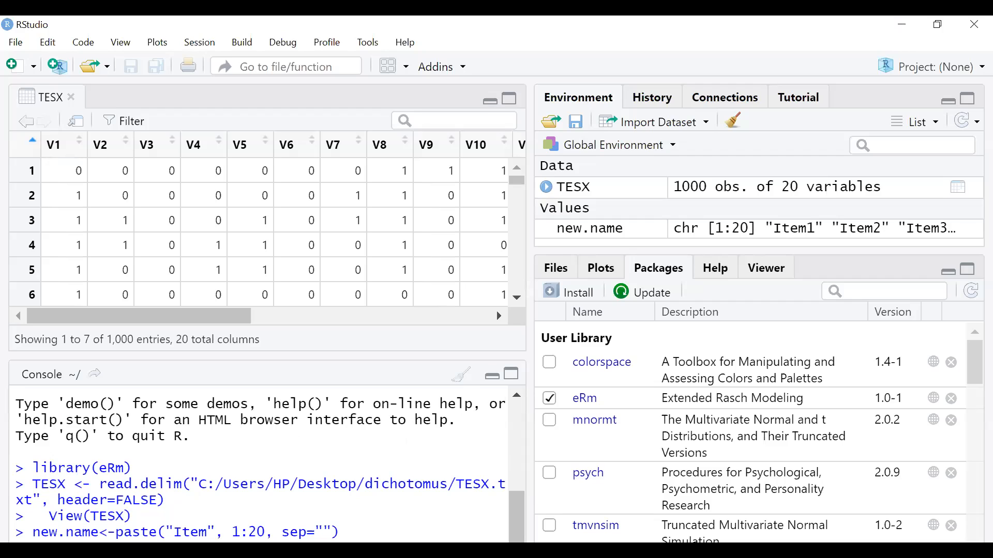
# - Print new.name and run names(TESX)<-new.name to relabel the columns
pyautogui.write('new.name')
pyautogui.press('Return')
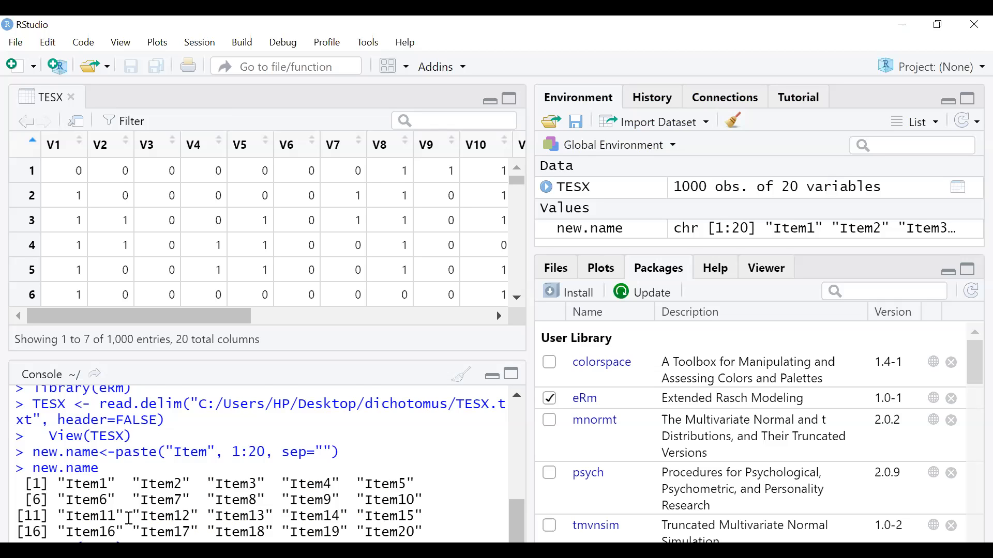
pyautogui.press('Return')
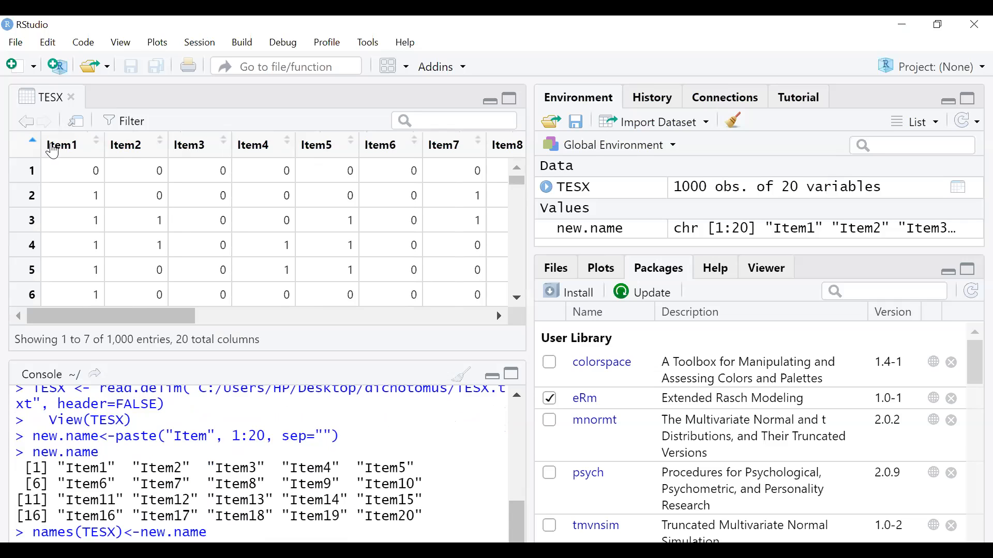
# - Scroll across the TESX viewer to check the Item1–Item20 columns, then minimize the data pane
pyautogui.moveTo(158, 317); pyautogui.dragTo(519, 310)
pyautogui.moveTo(403, 317); pyautogui.dragTo(108, 317)
pyautogui.click(511, 107)
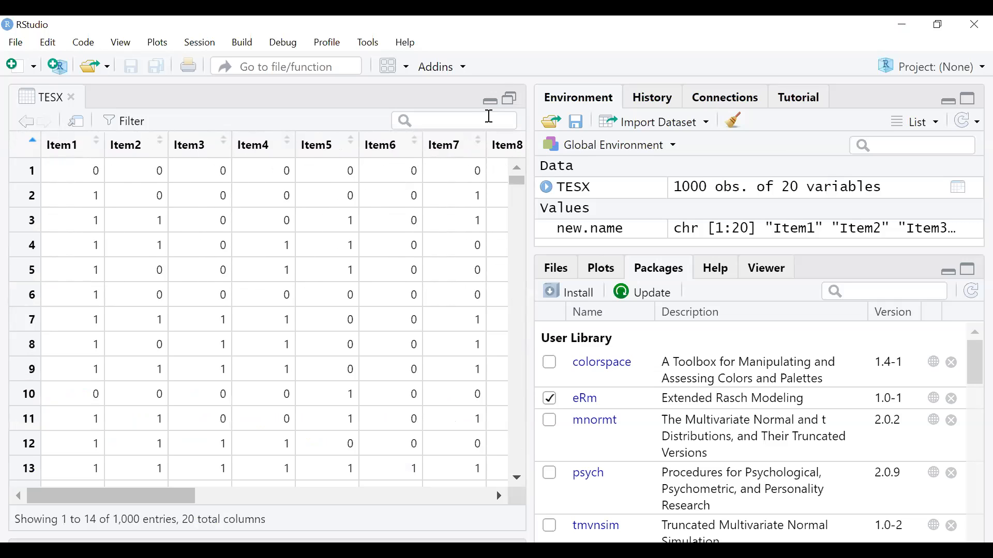
pyautogui.click(489, 101)
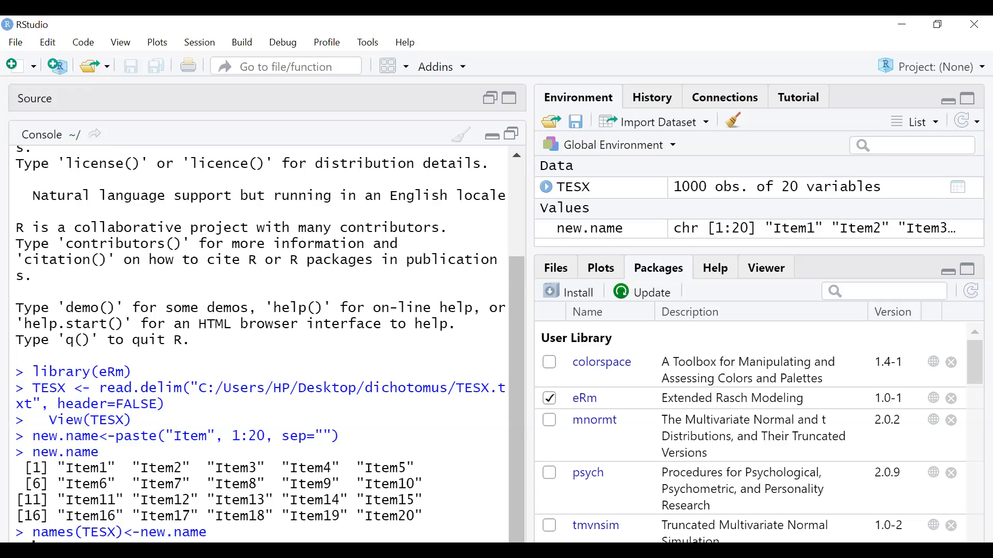
# - Fit mod.R<-RM(TESX), confirm mod.R$conv returns 1, and paste the round(cbind(...)) command
pyautogui.press('Return')
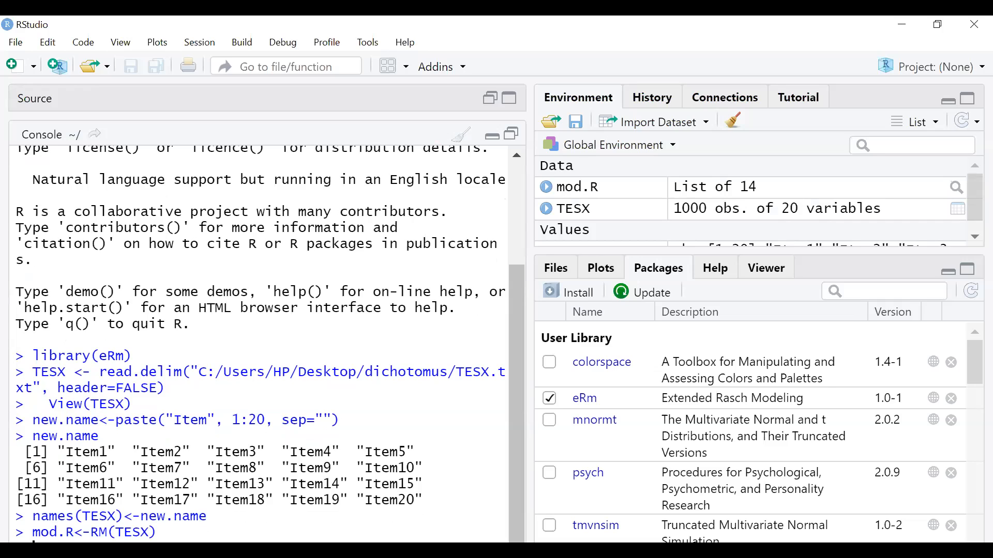
pyautogui.press('Return')
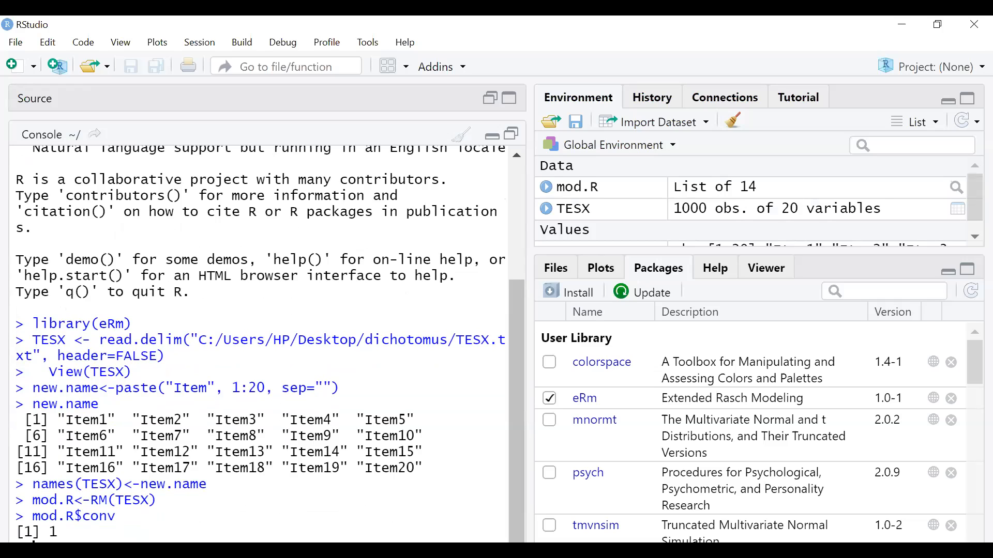
pyautogui.write('round (cbind(-mod.R$betapar, mod.R$se.beta), 3)')
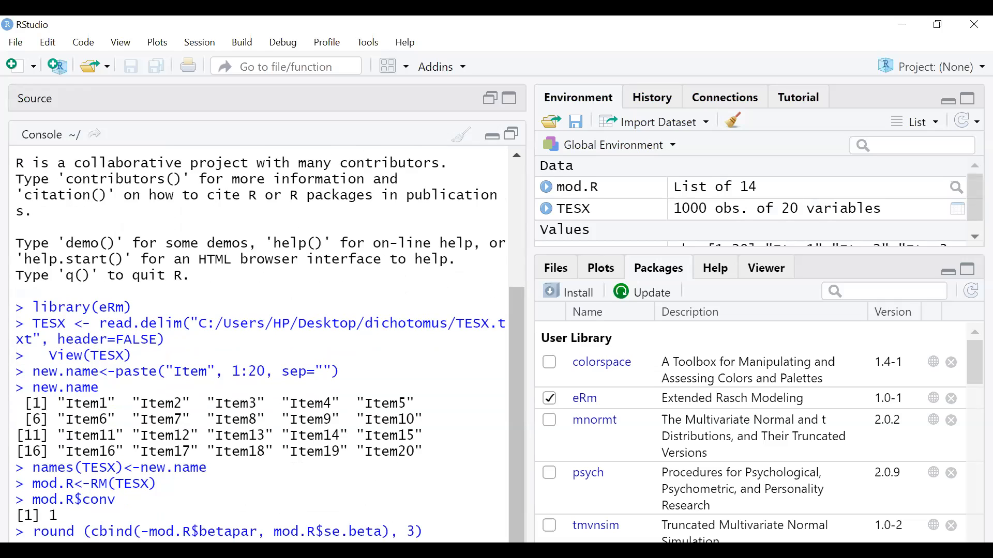
# - Print item difficulties with standard errors to 3 decimals and highlight Item12's estimate
pyautogui.press('Return')
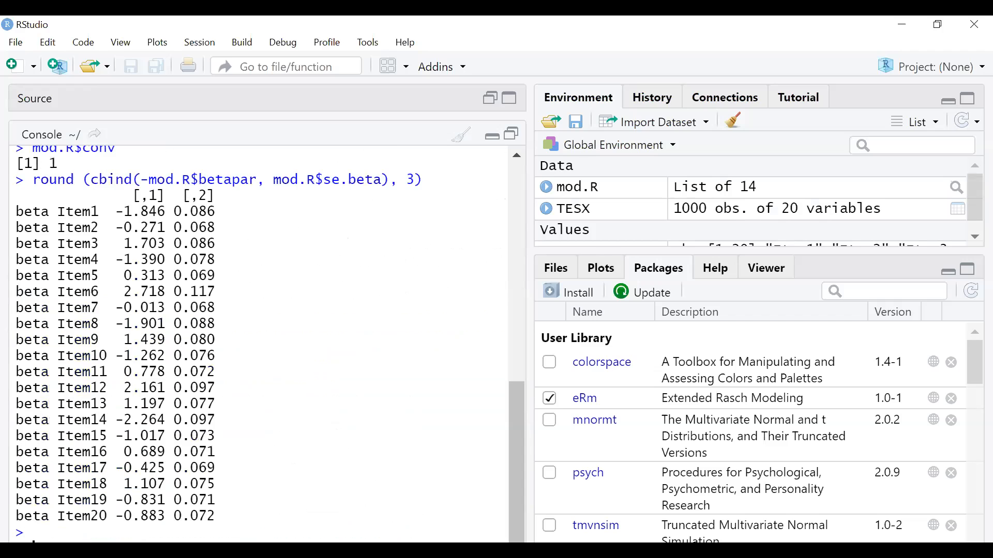
pyautogui.scroll(1, 393, 406)
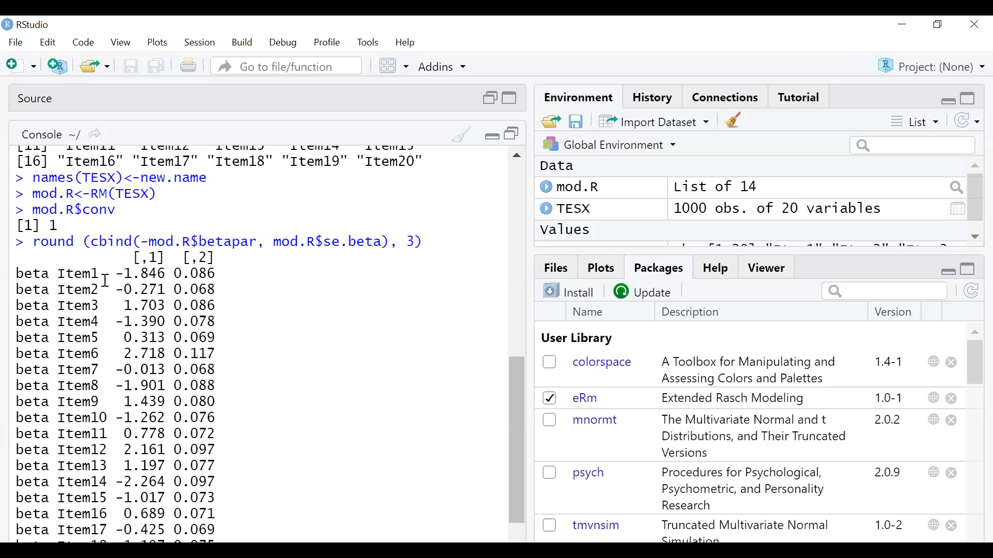
pyautogui.scroll(-2, 120, 354)
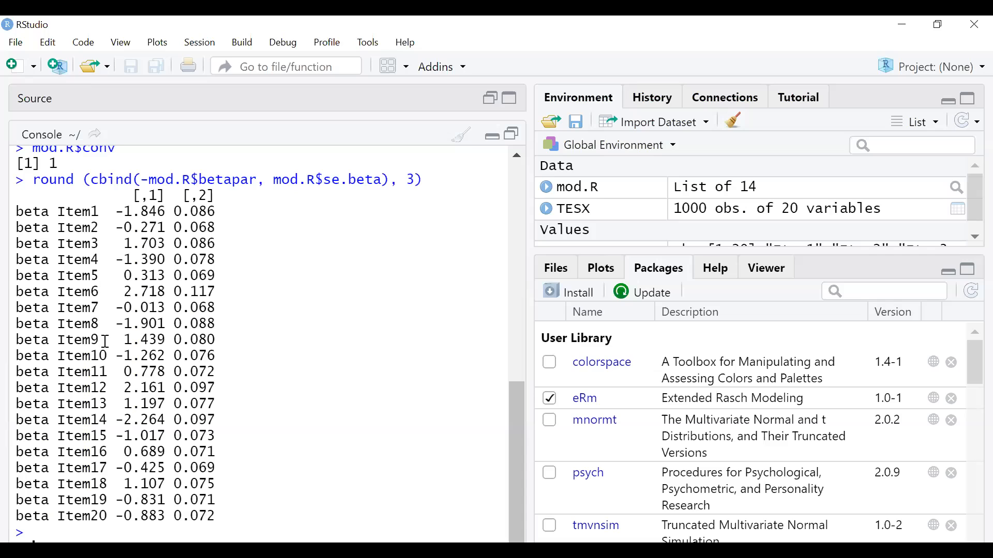
pyautogui.moveTo(132, 392); pyautogui.dragTo(149, 390)
pyautogui.click(80, 223)
# - Highlight Item14's difficulty and the Item6 label, then return to the console
pyautogui.moveTo(117, 424); pyautogui.dragTo(162, 421)
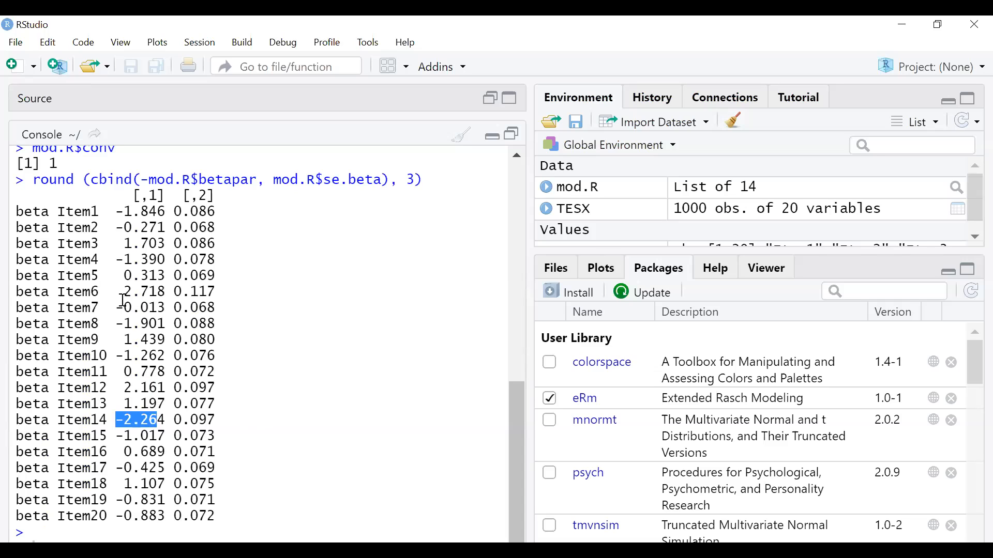
pyautogui.moveTo(60, 293); pyautogui.dragTo(100, 294)
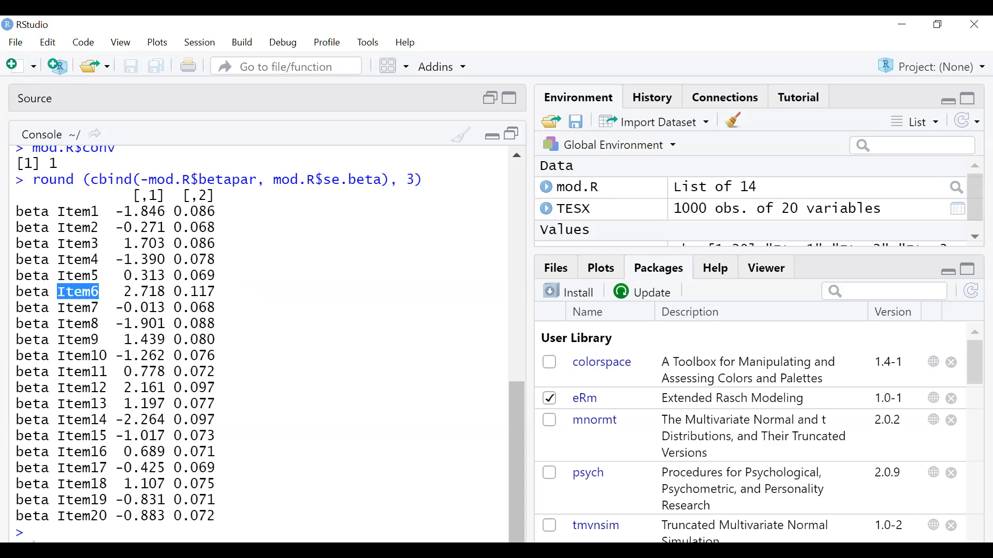
pyautogui.hotkey('alt', 'Tab')
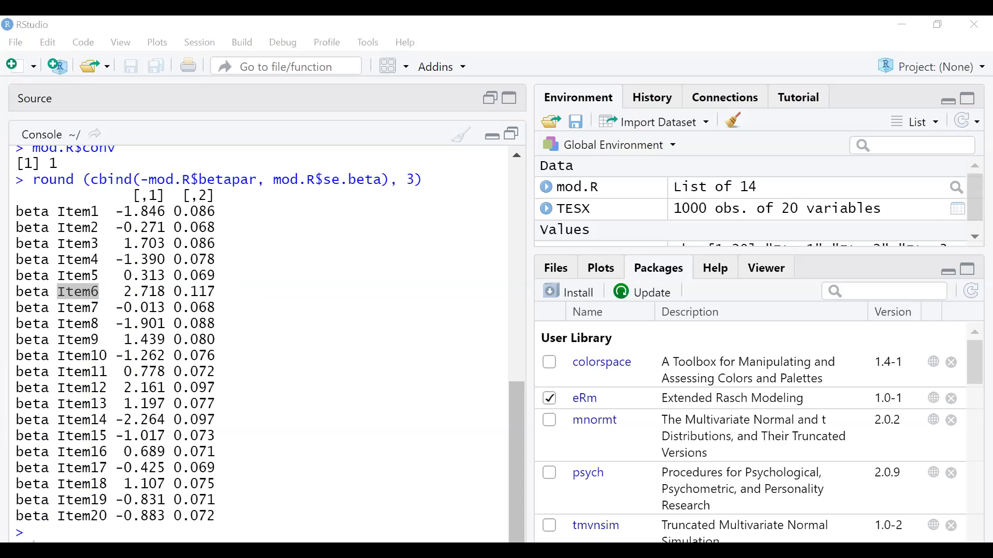
pyautogui.click(89, 541)
# - Run p.R<-person.parameter(mod.R), then print p.R and summary(p.R)
pyautogui.hotkey('ctrl', 'v')
pyautogui.press('Return')
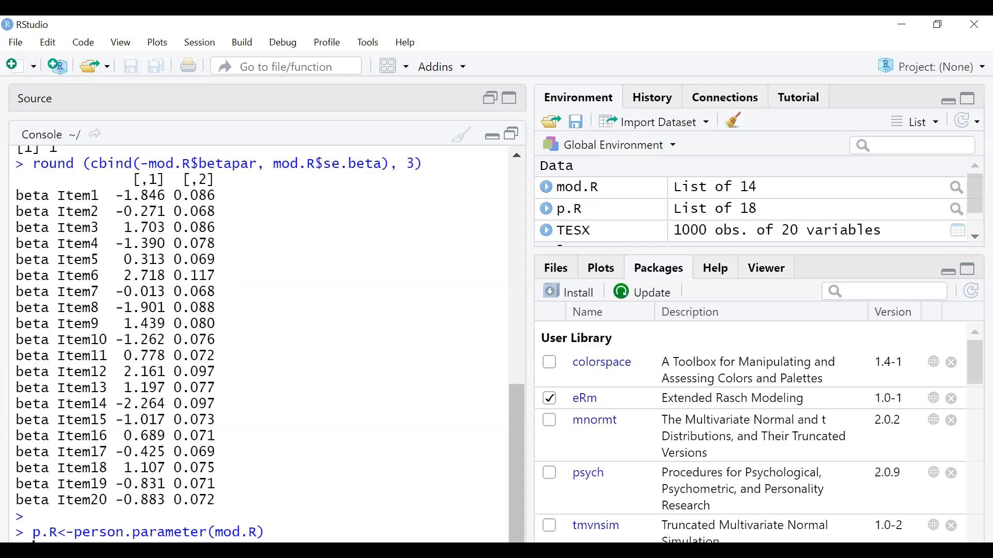
pyautogui.hotkey('alt', 'Tab')
pyautogui.press('Return')
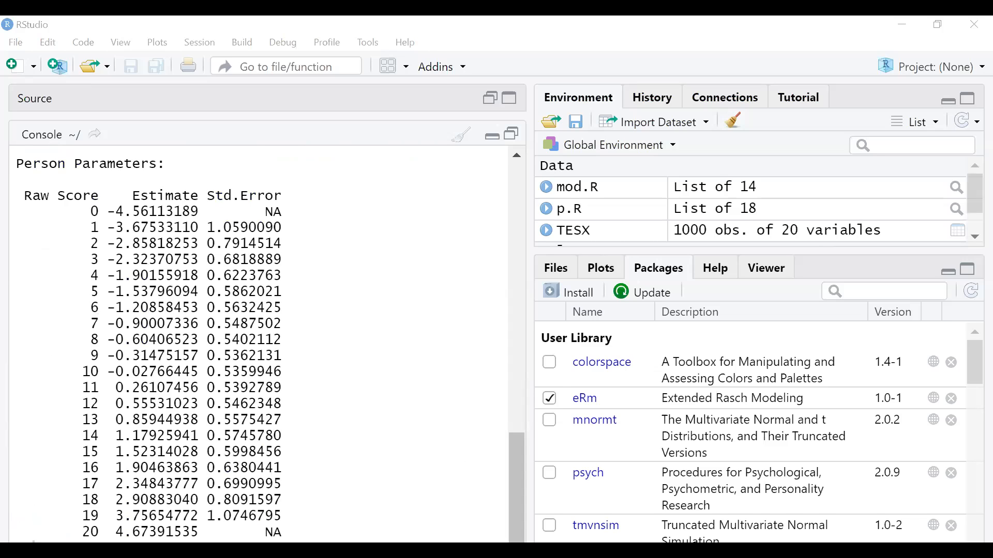
pyautogui.click(61, 501)
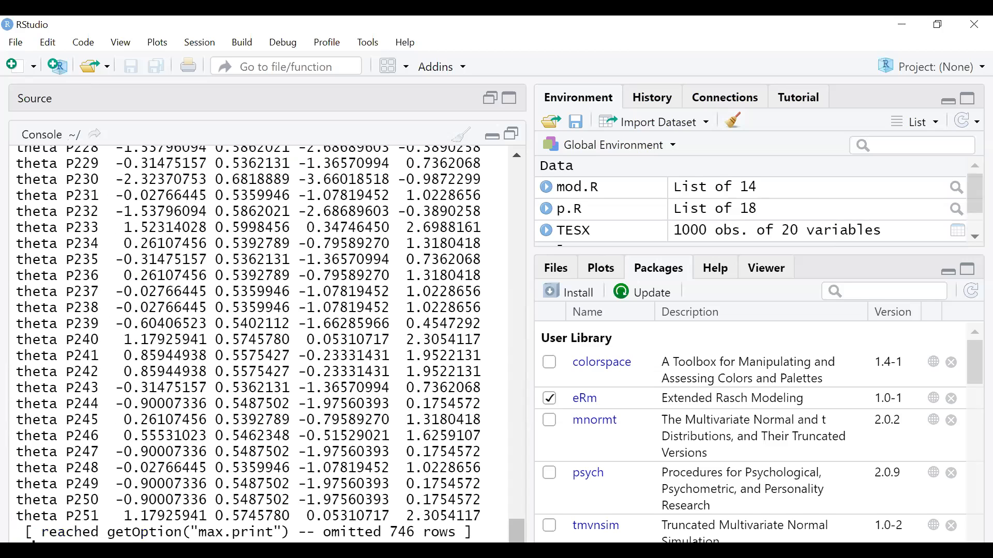
# - Review the ability table, highlighting the estimates for raw scores 0 and 20
pyautogui.moveTo(517, 530); pyautogui.dragTo(524, 238)
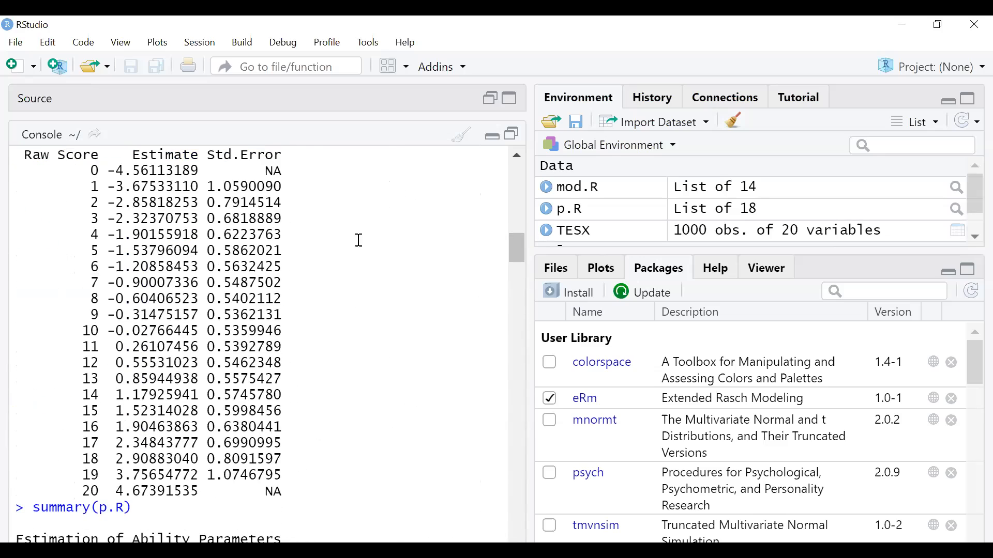
pyautogui.scroll(2, 337, 241)
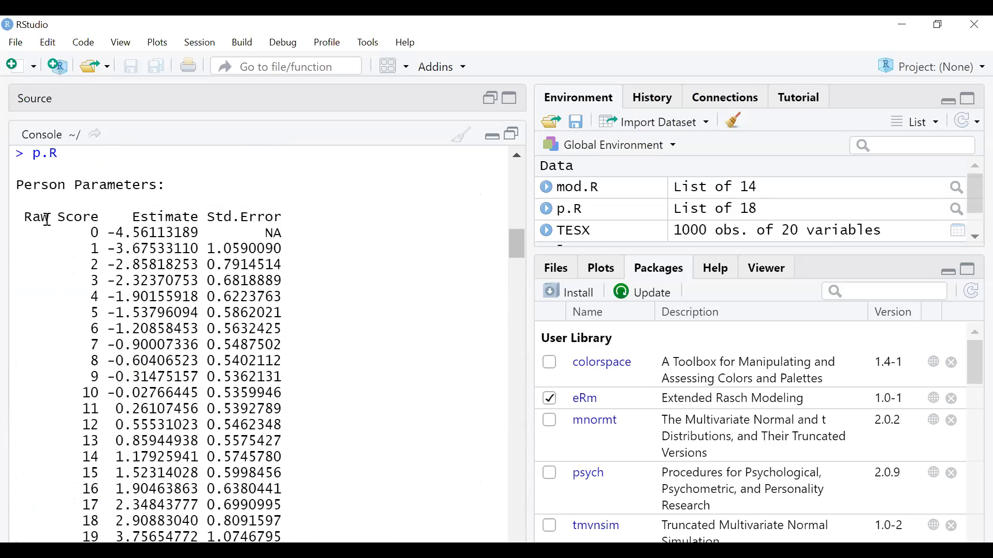
pyautogui.scroll(-2, 49, 219)
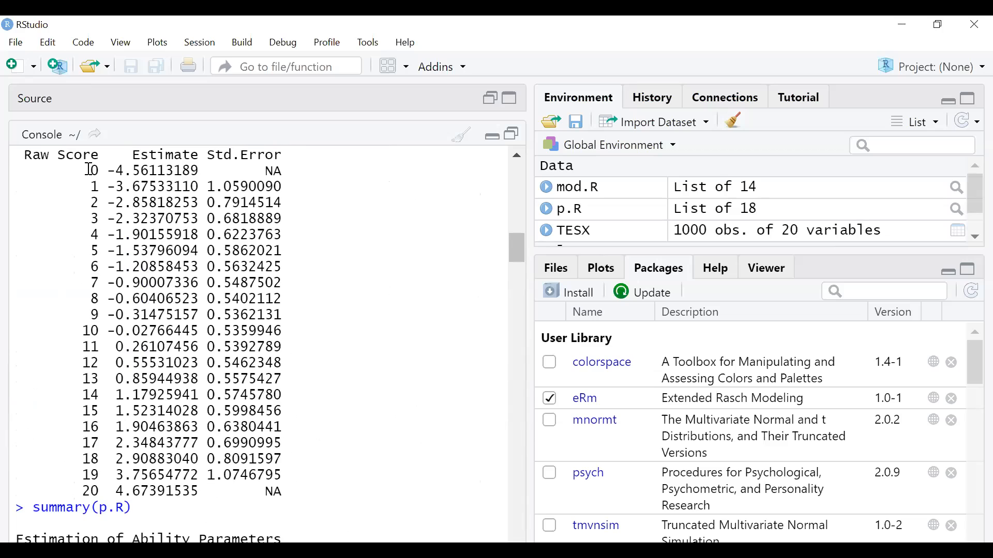
pyautogui.moveTo(91, 170); pyautogui.dragTo(98, 170)
pyautogui.click(110, 171)
pyautogui.moveTo(100, 494); pyautogui.dragTo(70, 495)
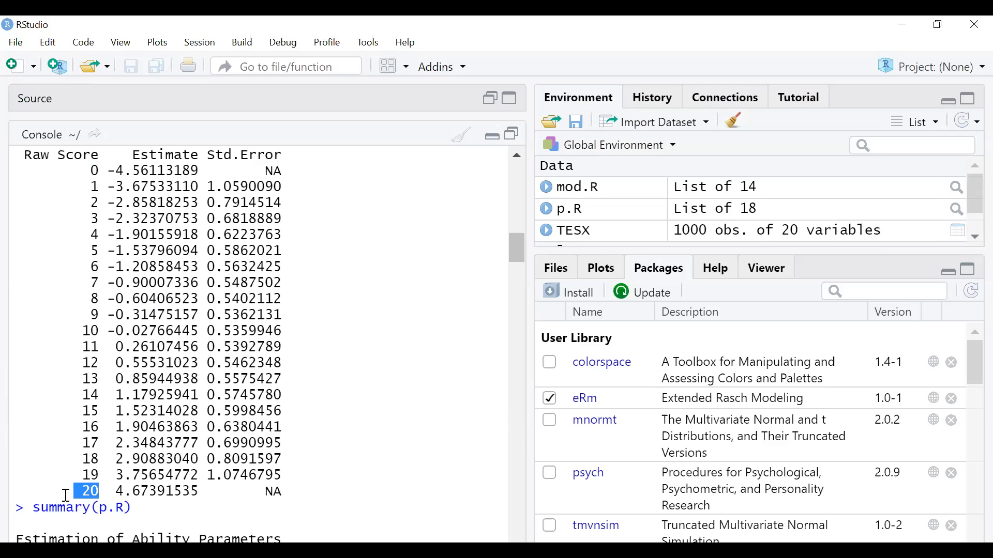
pyautogui.click(117, 492)
pyautogui.scroll(-3, 209, 431)
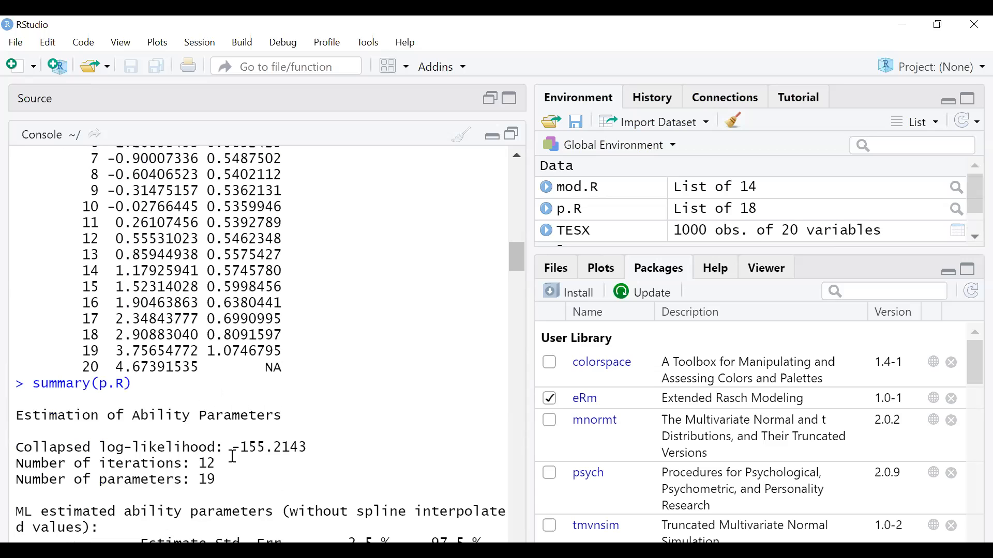
pyautogui.scroll(-3, 233, 457)
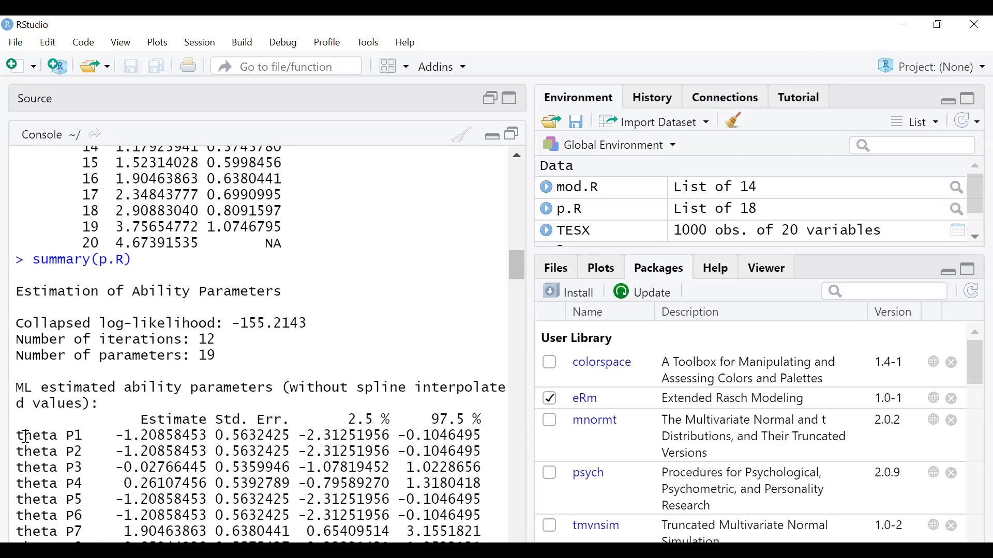
pyautogui.moveTo(17, 436); pyautogui.dragTo(200, 436)
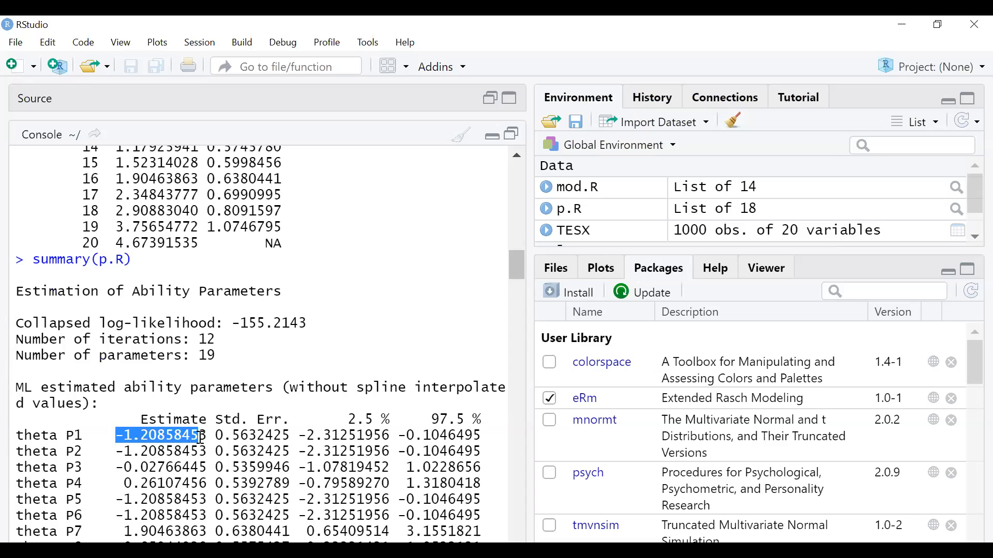
pyautogui.moveTo(24, 452); pyautogui.dragTo(182, 453)
pyautogui.scroll(-5, 202, 495)
pyautogui.scroll(-20, 202, 494)
pyautogui.moveTo(523, 393); pyautogui.dragTo(515, 535)
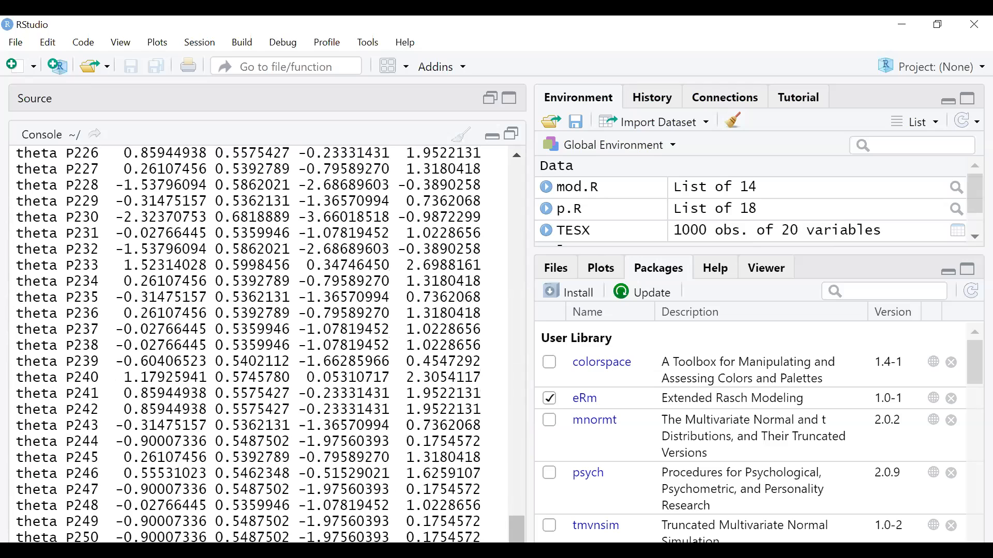
pyautogui.hotkey('alt', 'Tab')
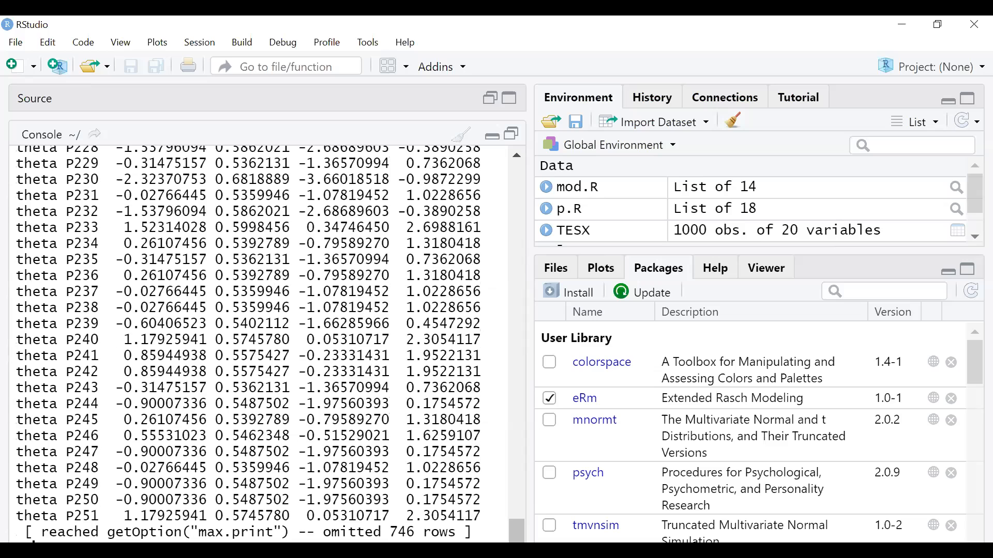
pyautogui.press('Return')
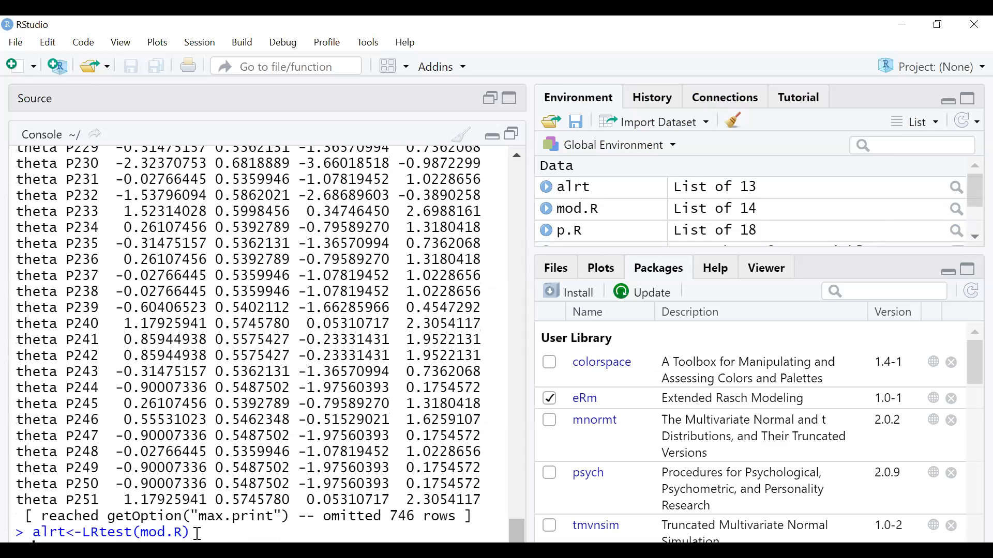
pyautogui.hotkey('alt', 'Tab')
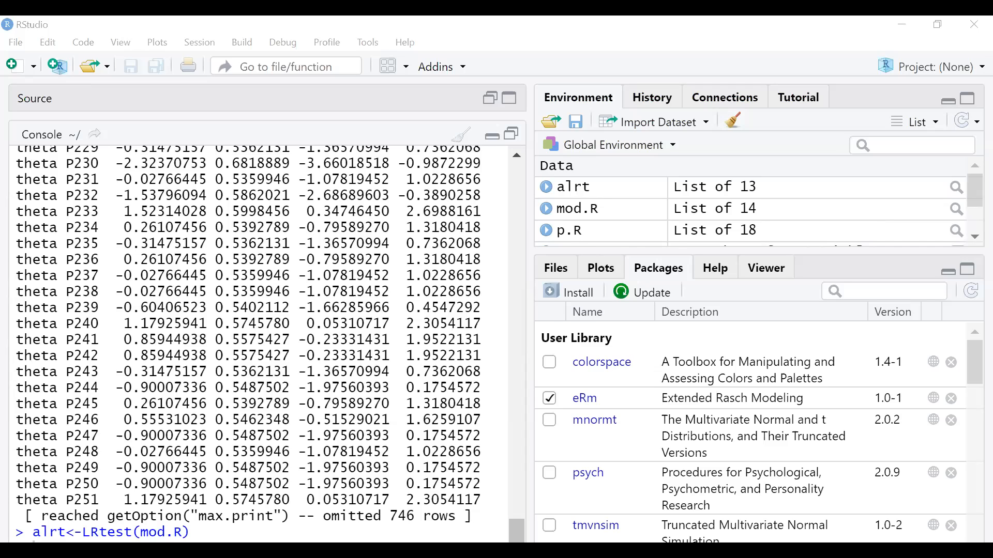
pyautogui.hotkey('alt', 'Tab')
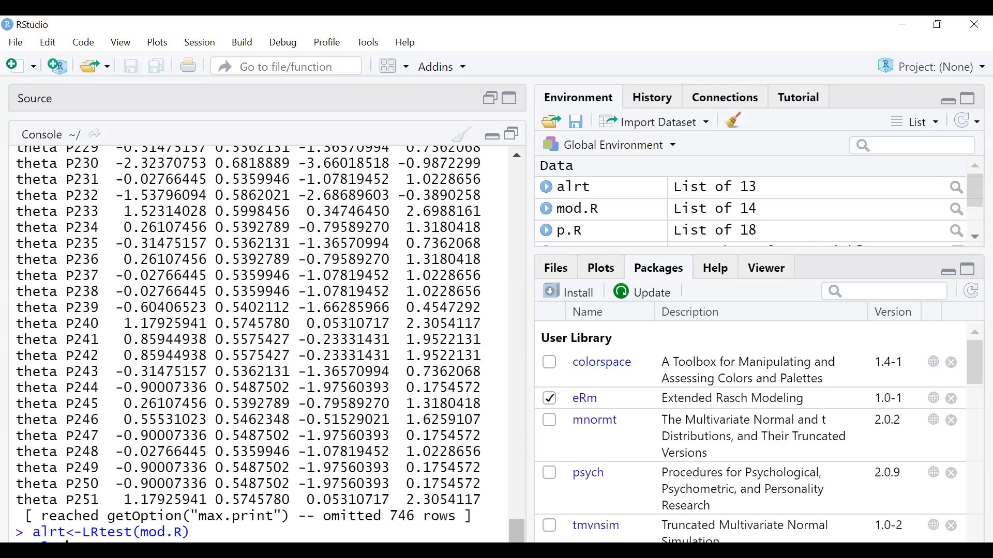
pyautogui.write('alrt')
pyautogui.press('Return')
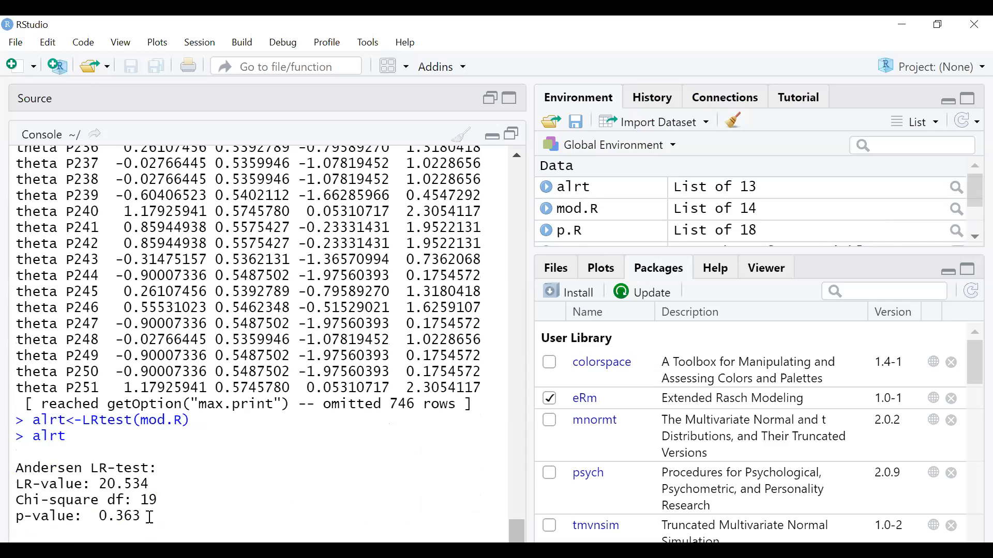
pyautogui.moveTo(151, 517); pyautogui.dragTo(82, 517)
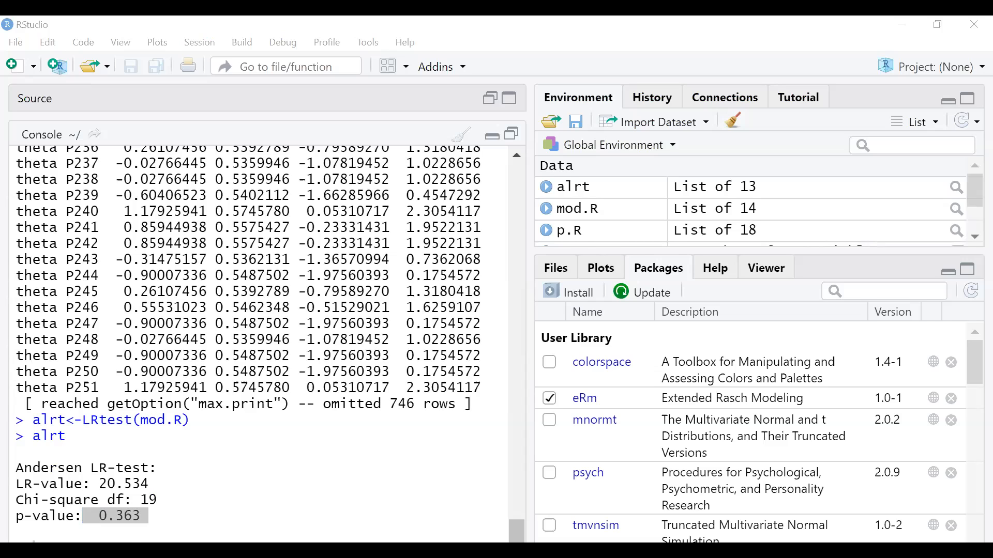
pyautogui.click(127, 531)
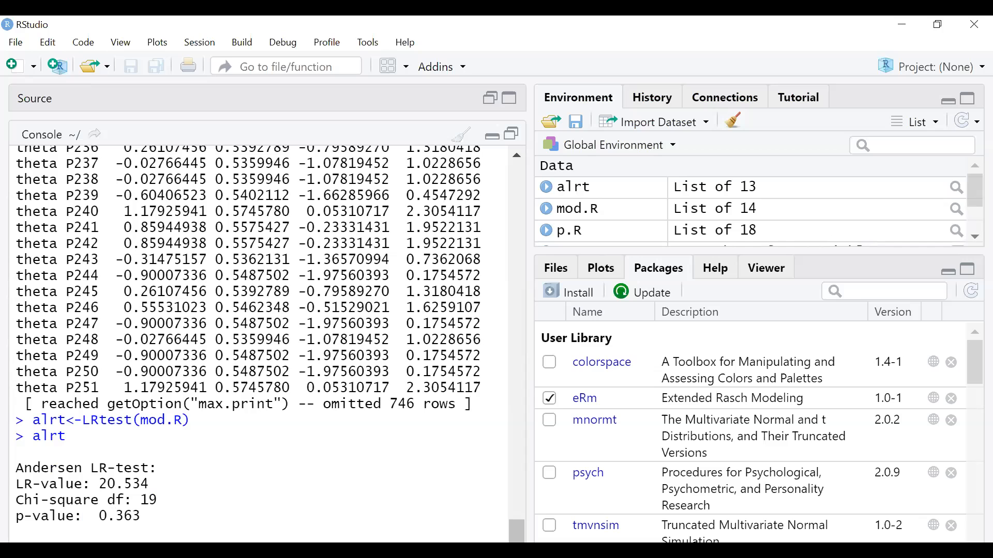
# - Run itemfit(p.R), check Item1's p-value of 0.103, then store TESX as matrix X
pyautogui.press('Return')
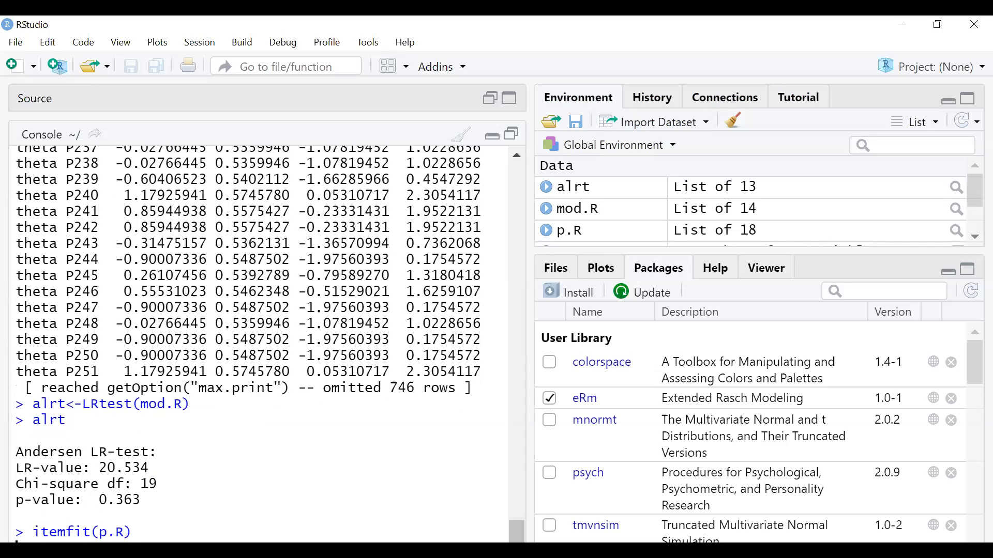
pyautogui.scroll(8, 205, 355)
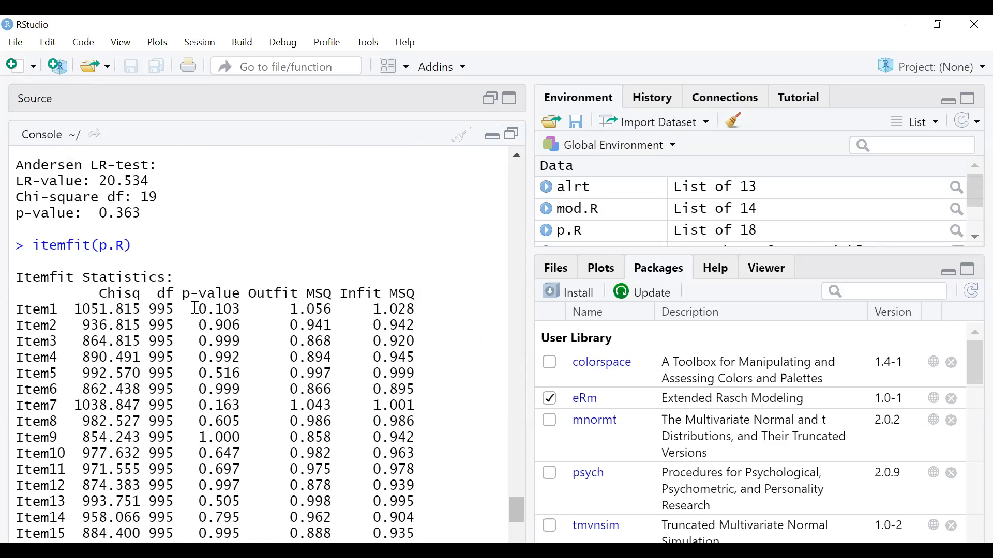
pyautogui.scroll(-3, 194, 310)
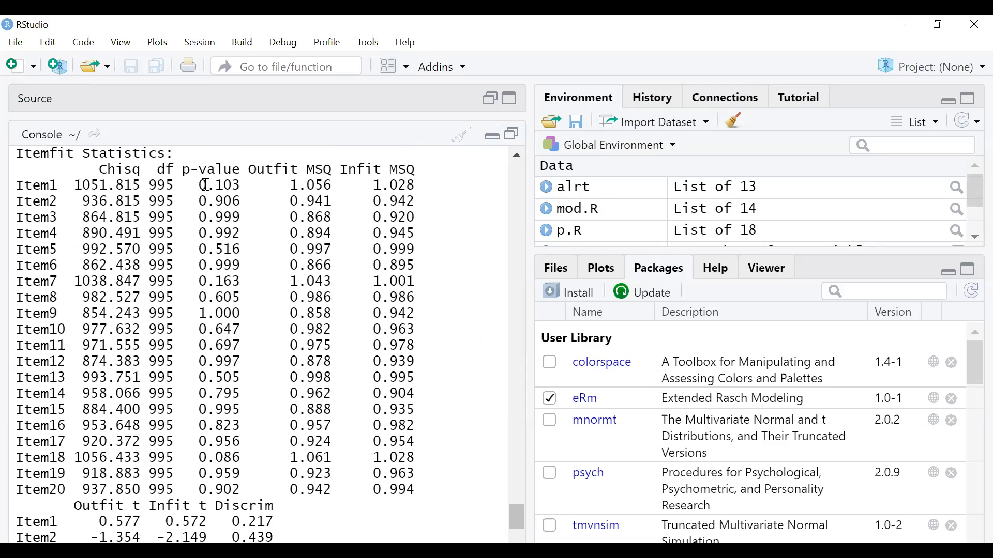
pyautogui.moveTo(200, 185); pyautogui.dragTo(244, 184)
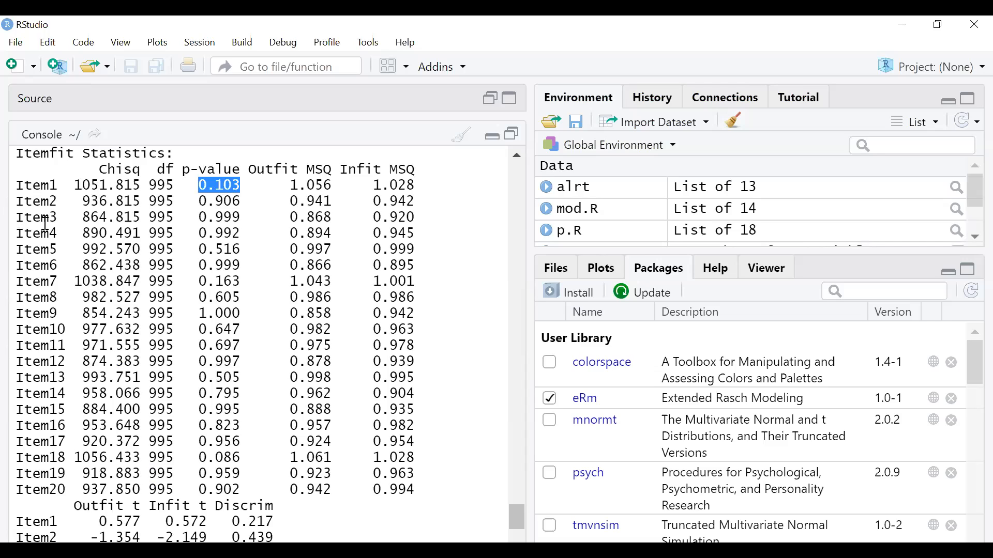
pyautogui.click(212, 200)
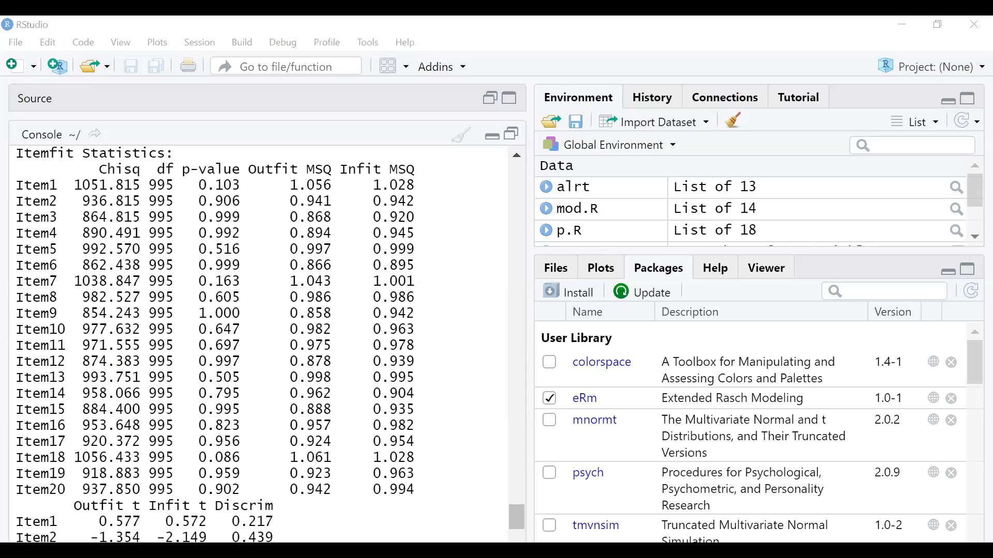
pyautogui.scroll(-5, 484, 478)
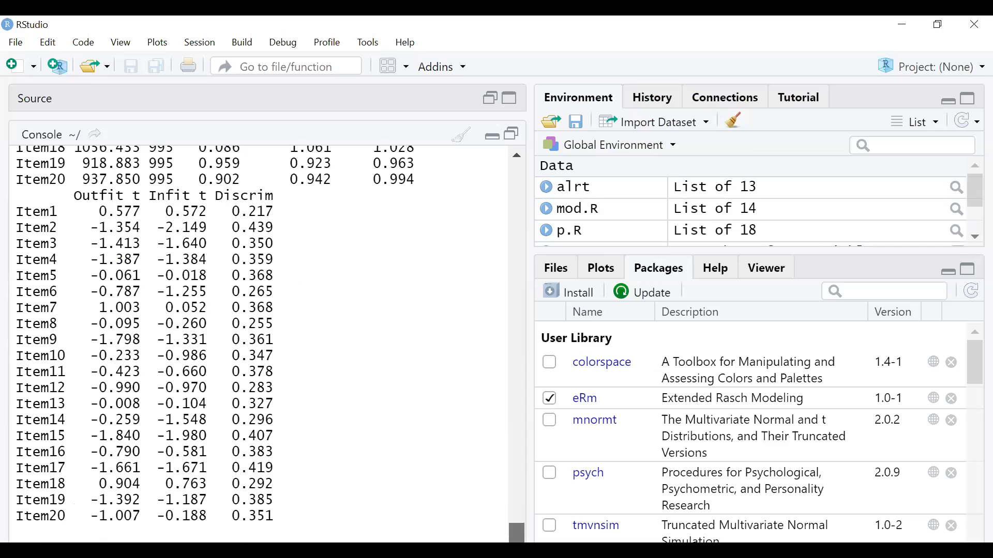
pyautogui.press('Return')
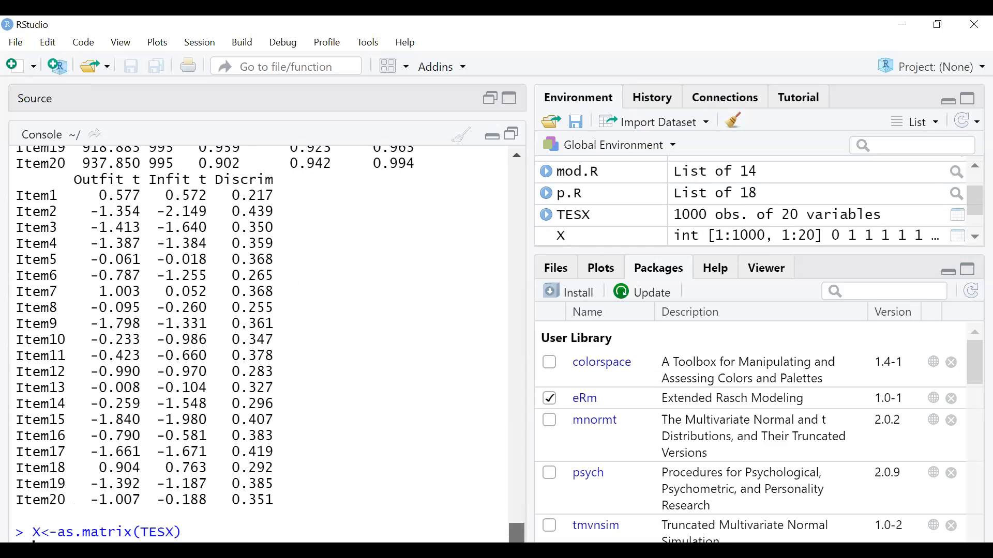
# - Run NPtest(X, n=1000, method="T11"), giving a one-sided p-value of 0.204
pyautogui.hotkey('alt', 'Tab')
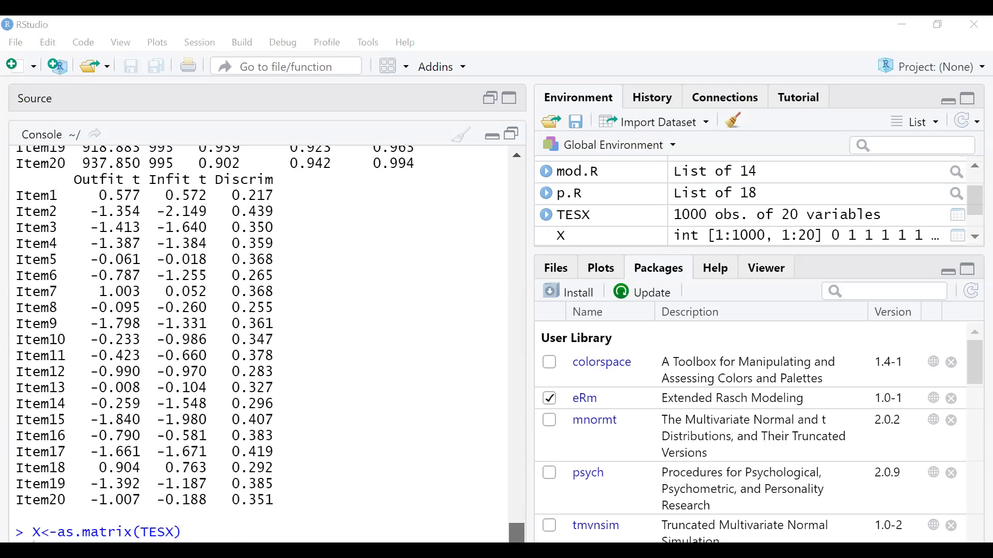
pyautogui.hotkey('alt', 'Tab')
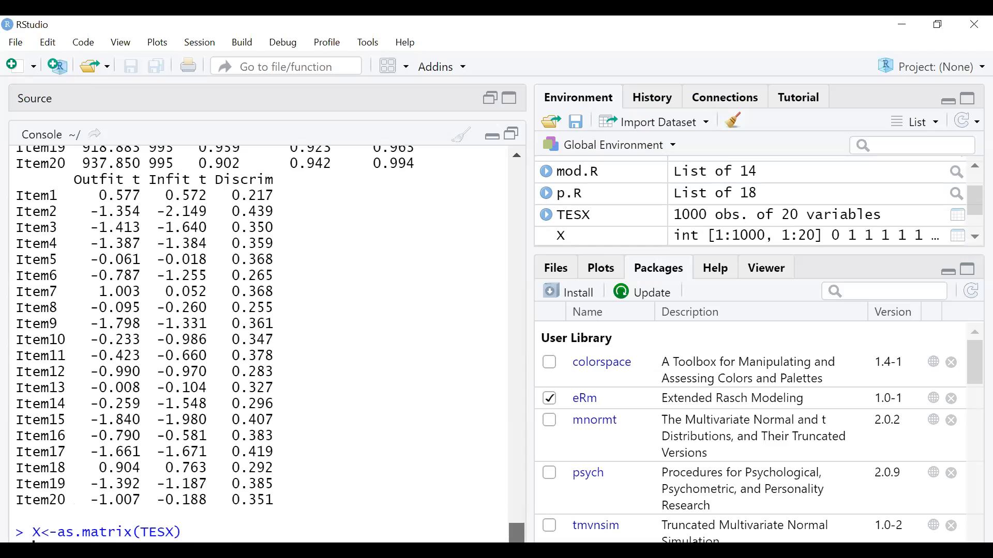
pyautogui.press('Return')
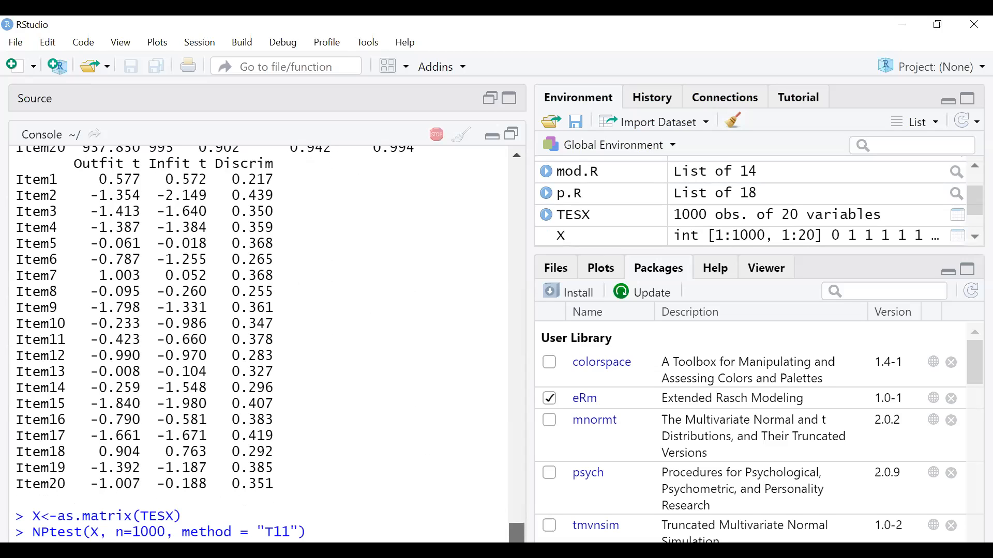
pyautogui.hotkey('alt', 'Tab')
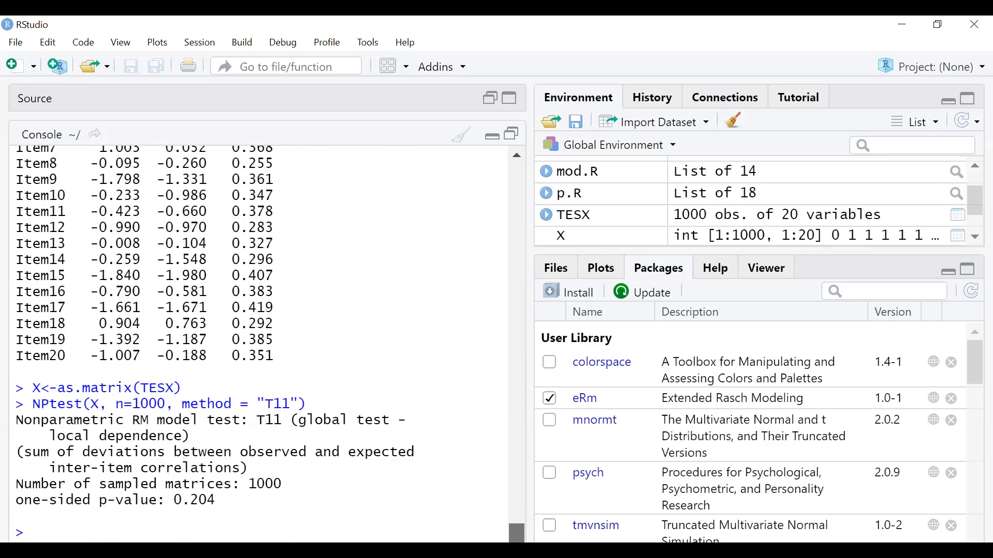
pyautogui.hotkey('alt', 'Tab')
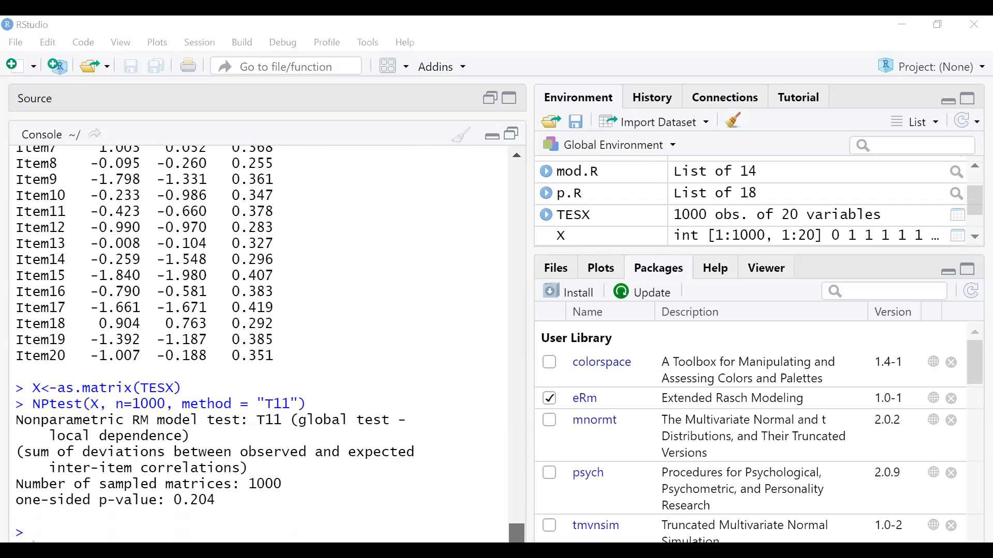
# - Run NPtest(X, n=1000, method="T1") to test 190 item pairs for local dependence
pyautogui.hotkey('alt', 'Tab')
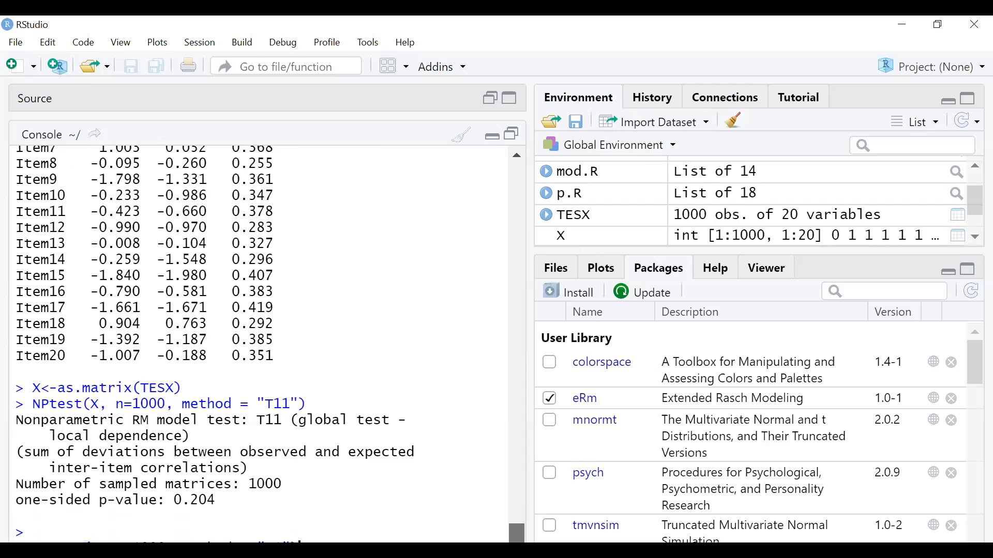
pyautogui.press('Return')
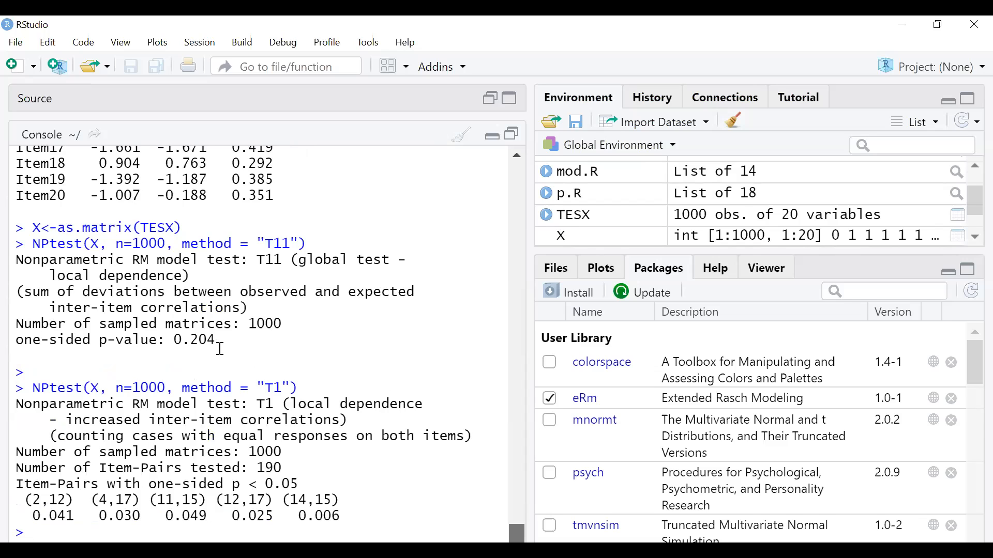
pyautogui.scroll(1, 298, 366)
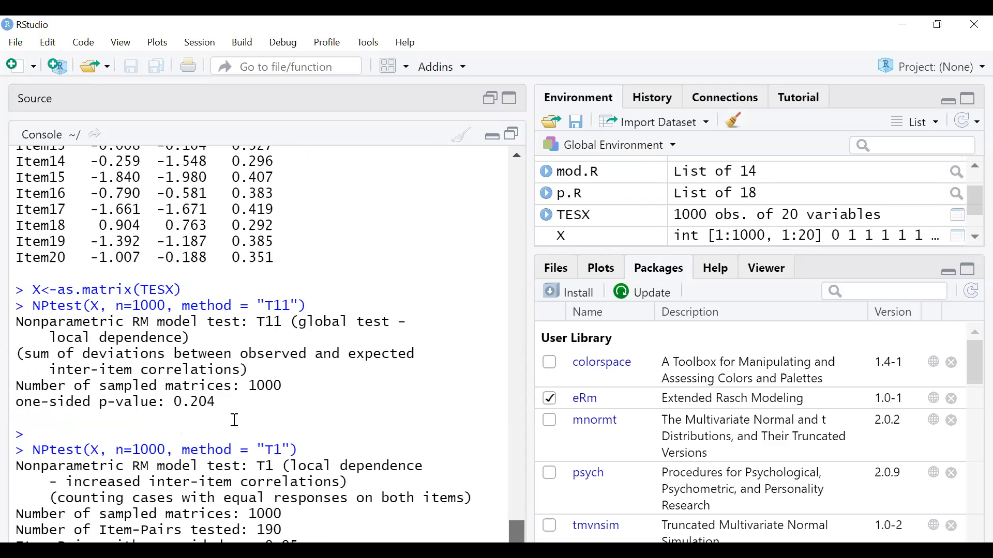
pyautogui.scroll(-2, 264, 447)
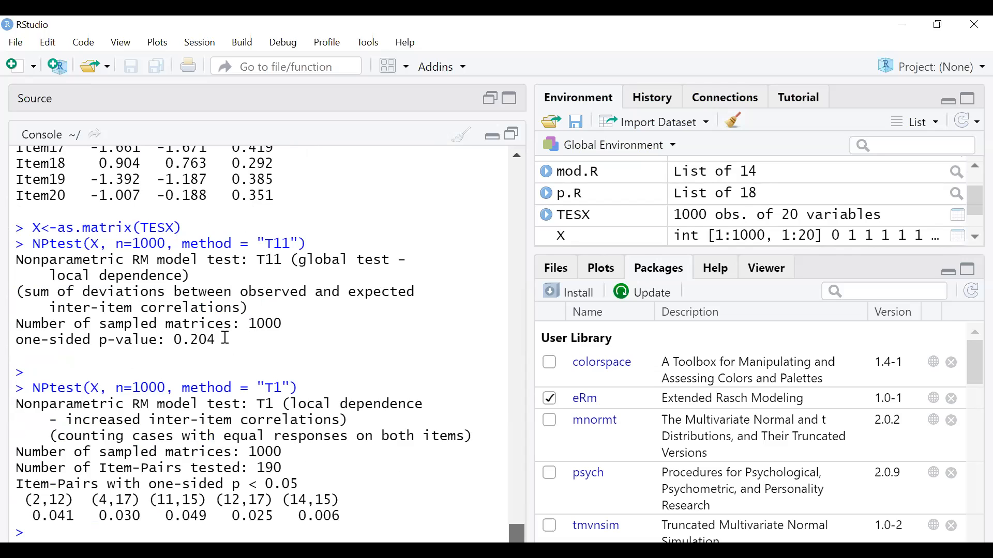
pyautogui.moveTo(227, 340); pyautogui.dragTo(163, 339)
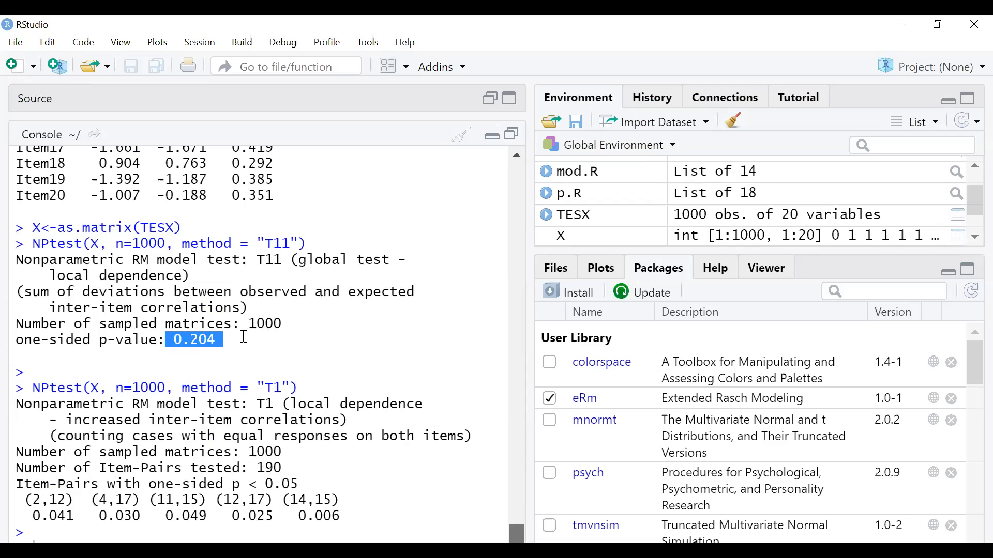
pyautogui.click(210, 342)
pyautogui.moveTo(175, 341); pyautogui.dragTo(217, 343)
pyautogui.click(294, 531)
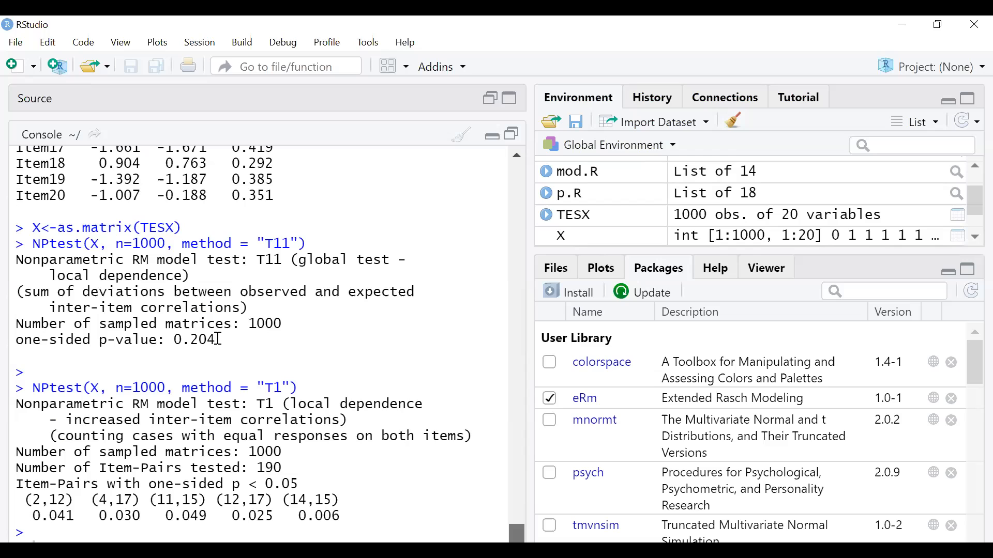
pyautogui.moveTo(218, 340); pyautogui.dragTo(97, 343)
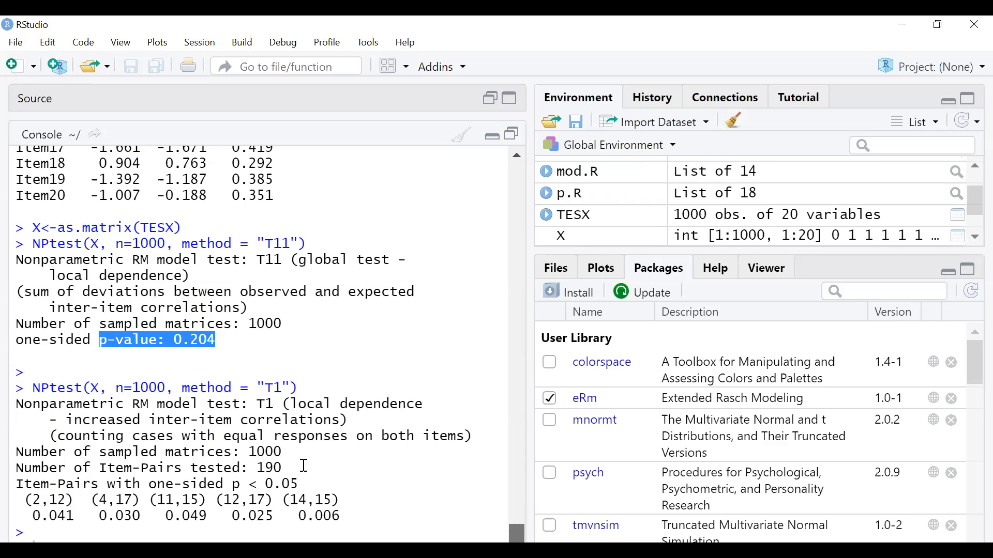
pyautogui.scroll(5, 357, 473)
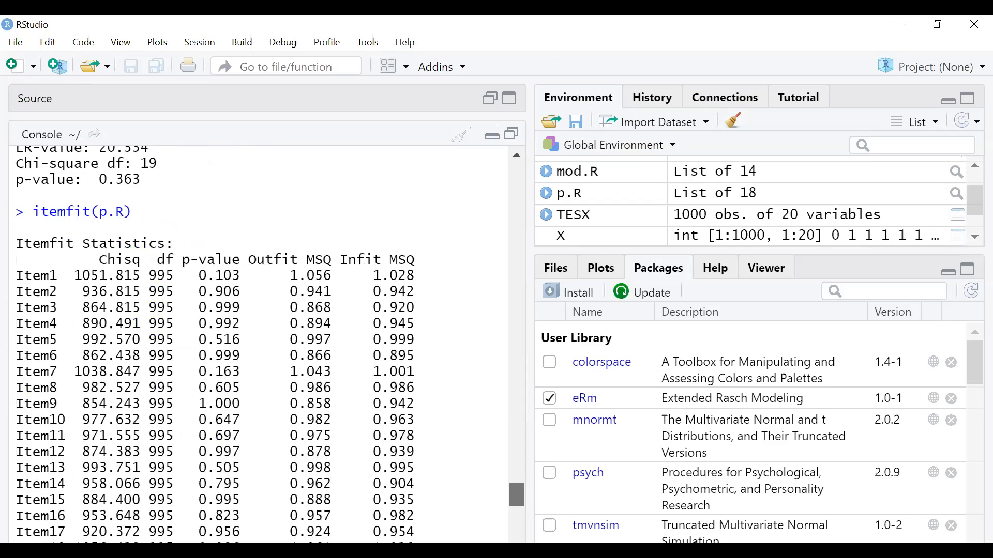
pyautogui.scroll(-5, 324, 406)
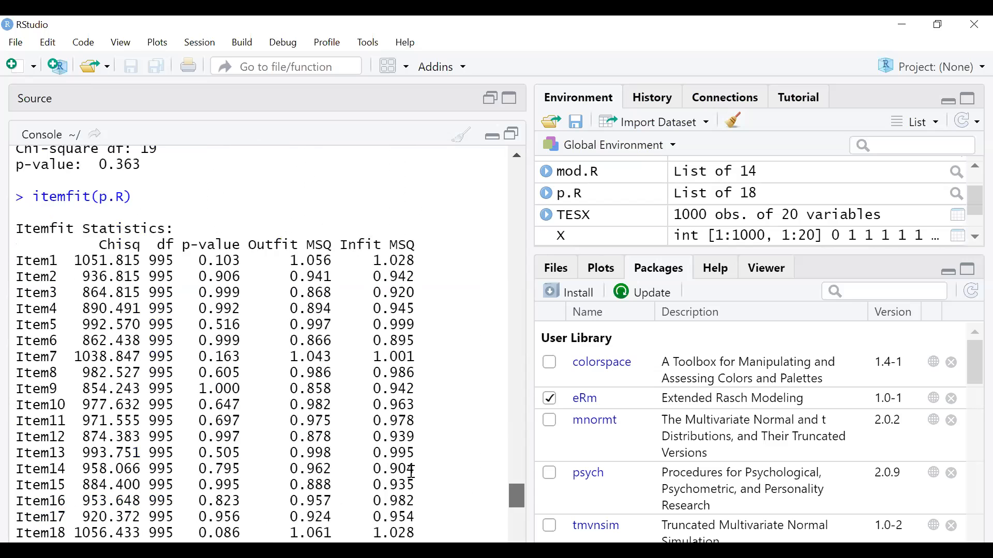
pyautogui.scroll(-4, 498, 478)
pyautogui.scroll(9, 499, 479)
pyautogui.scroll(-3, 500, 483)
pyautogui.scroll(-6, 501, 483)
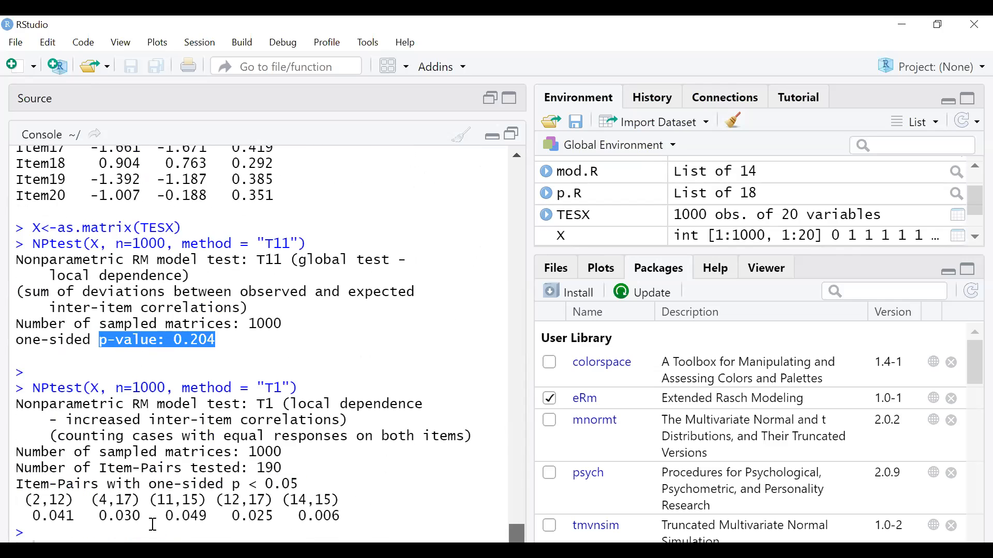
pyautogui.click(152, 532)
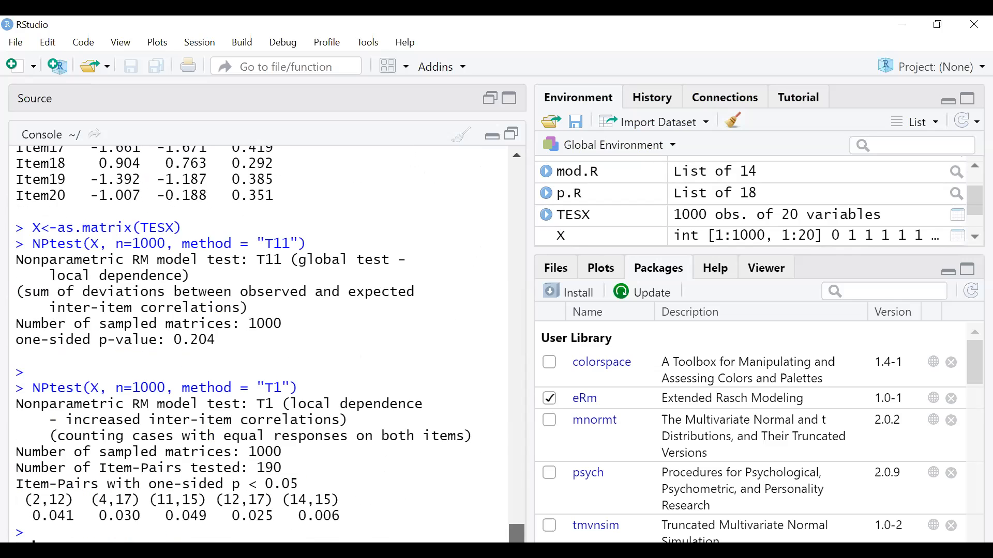
# - Paste and run SepRel(p.R), giving a separation reliability of 0.7542
pyautogui.write('SepRel(p.R)')
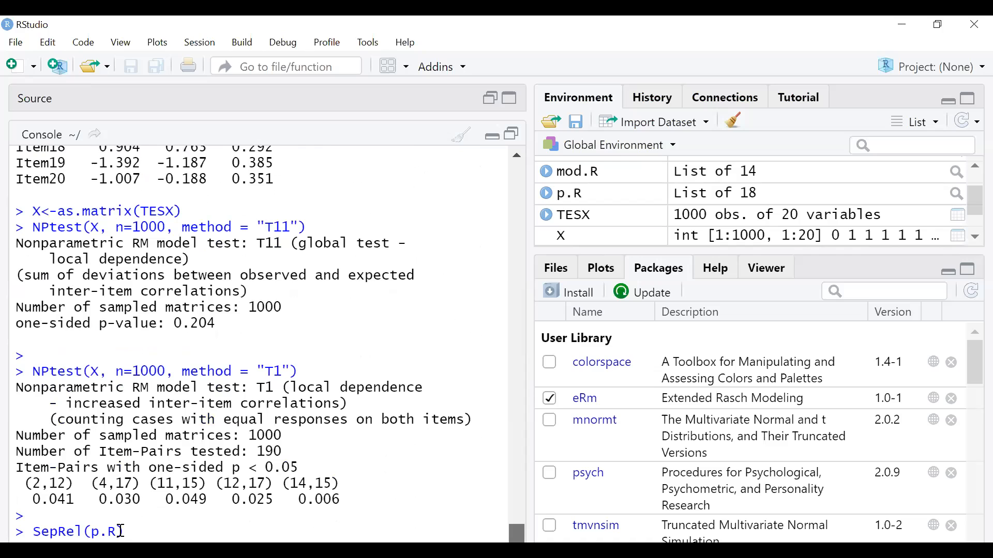
pyautogui.press('Return')
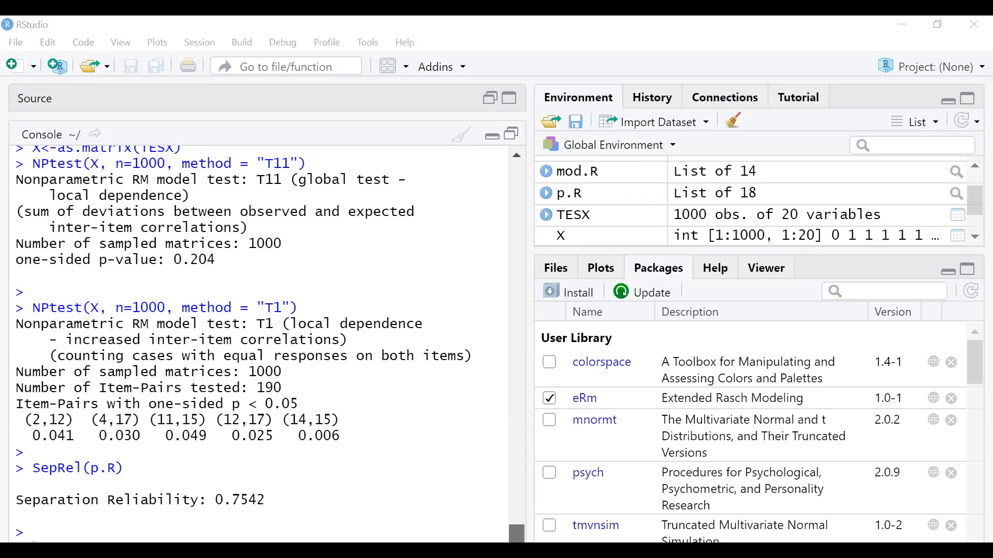
pyautogui.click(89, 524)
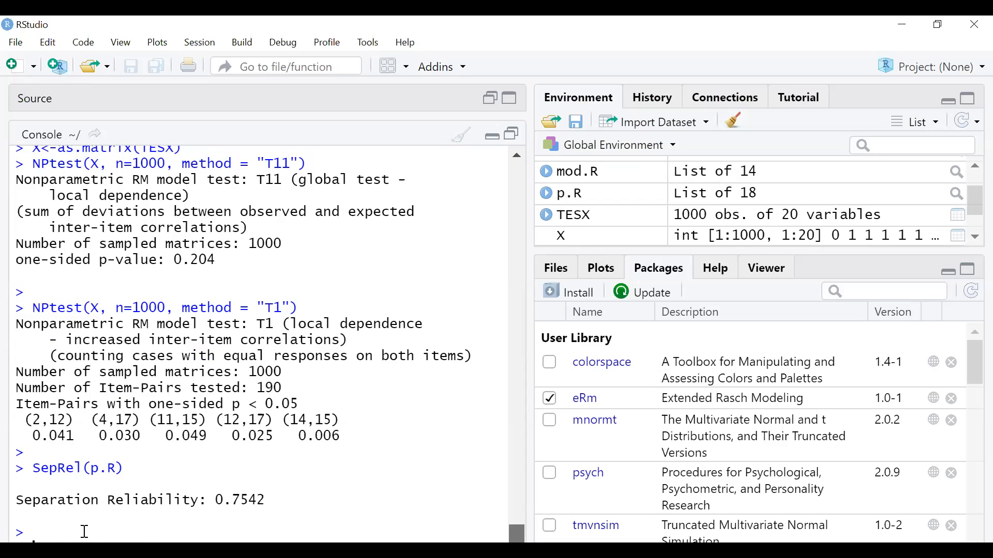
pyautogui.write('personfit(p.R)')
# - Run personfit(p.R) to list per-person chi-square, p-values and Outfit/Infit MSQ
pyautogui.press('Return')
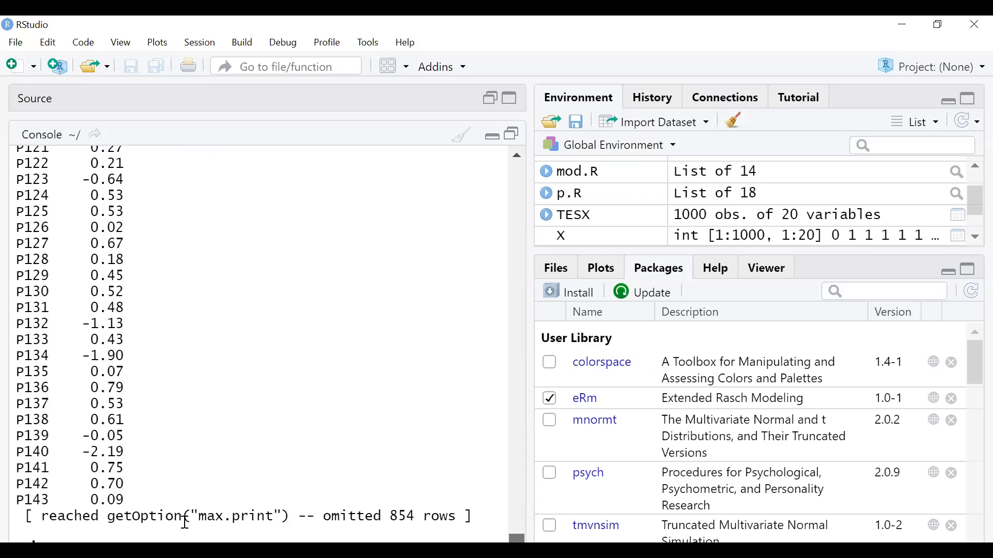
pyautogui.scroll(15, 186, 517)
pyautogui.moveTo(422, 480); pyautogui.dragTo(422, 473)
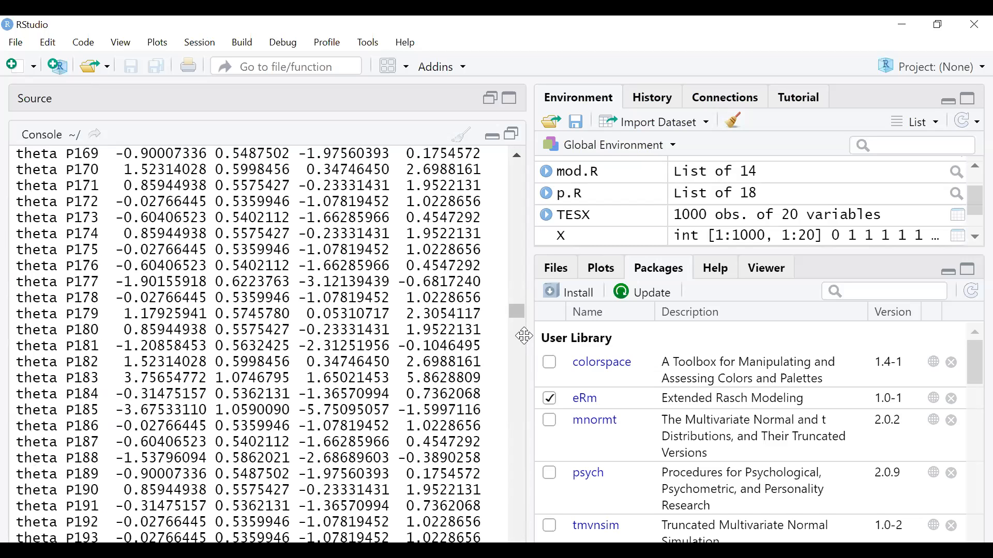
pyautogui.moveTo(520, 323); pyautogui.dragTo(539, 401)
pyautogui.scroll(-2, 114, 274)
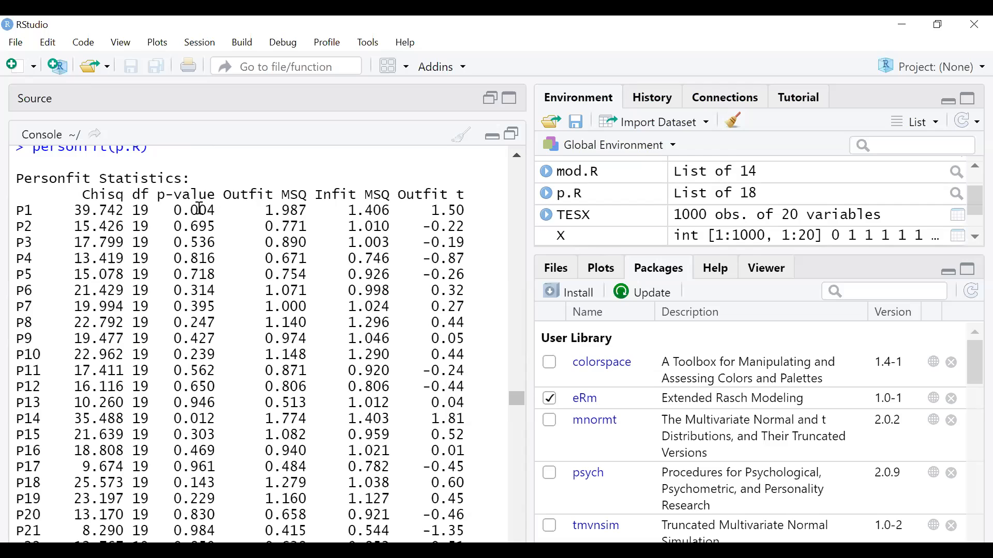
# - Highlight the low person-fit p-values for P1 (0.004) and P14 (0.012)
pyautogui.moveTo(215, 209); pyautogui.dragTo(179, 209)
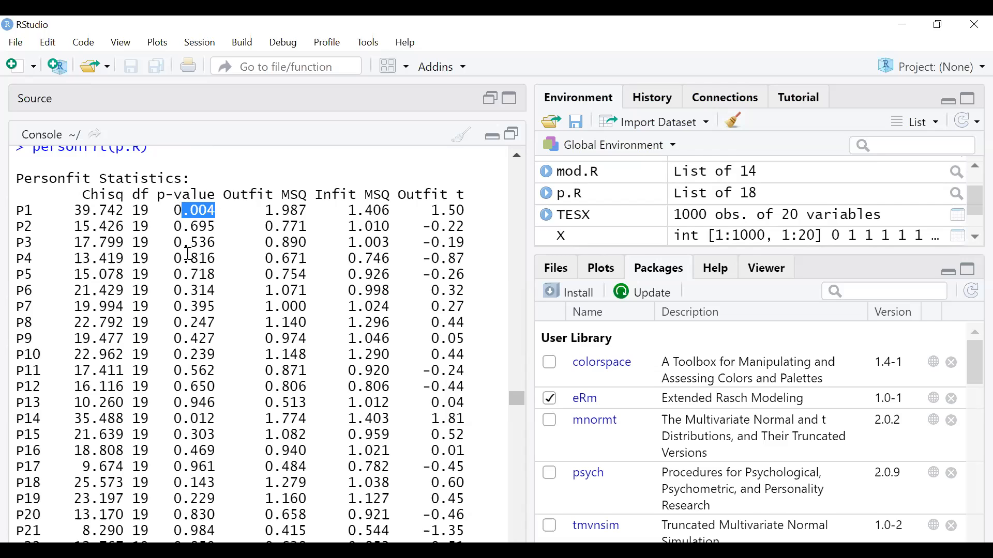
pyautogui.moveTo(215, 417); pyautogui.dragTo(169, 413)
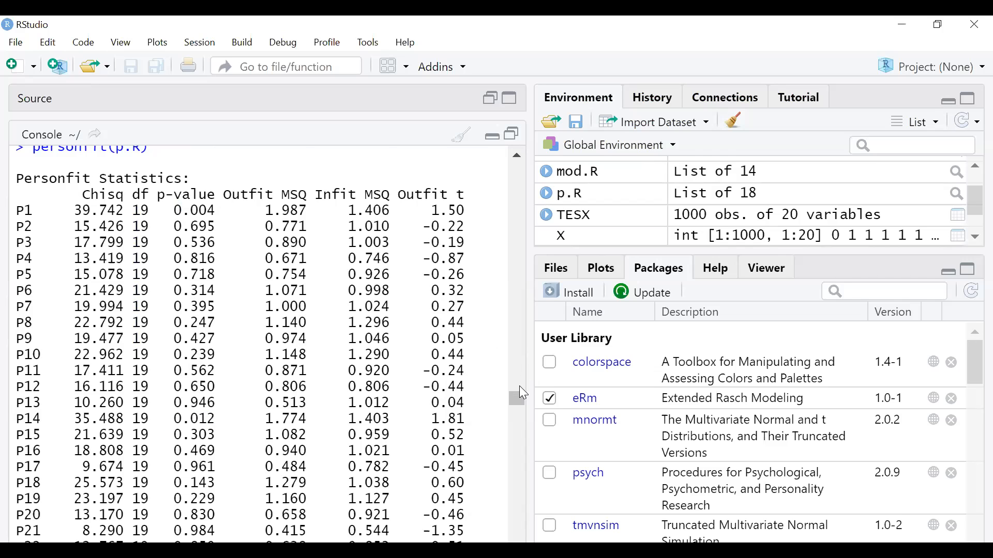
pyautogui.scroll(-15, 516, 413)
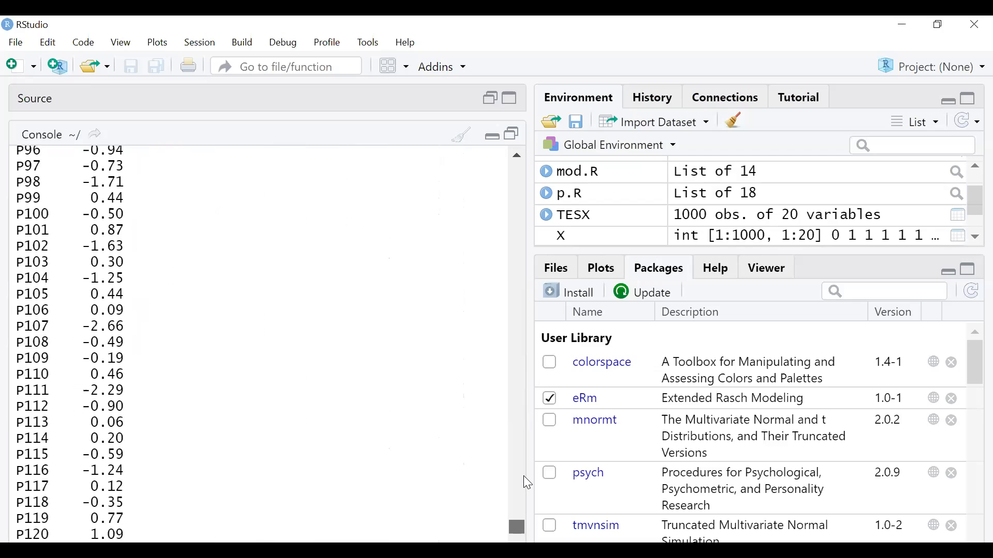
pyautogui.scroll(-5, 524, 483)
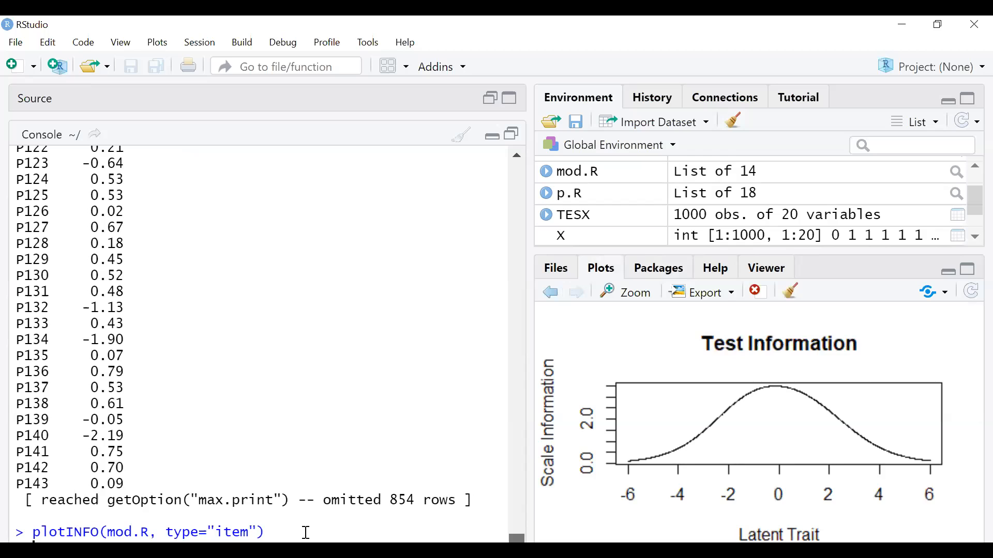
# - Maximize the Plots pane to enlarge the Test Information curve peaking near 3.5 at trait 0
pyautogui.scroll(18, 305, 532)
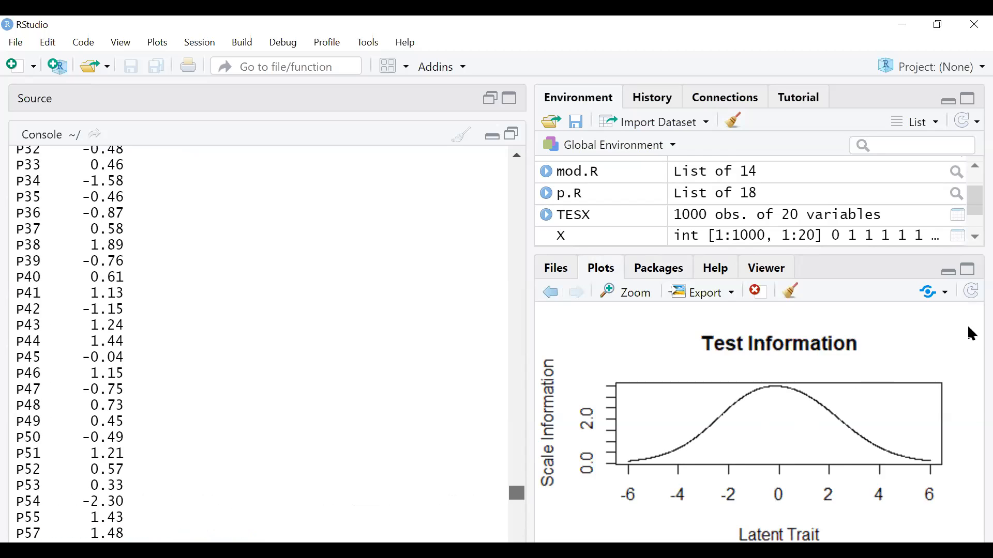
pyautogui.click(972, 274)
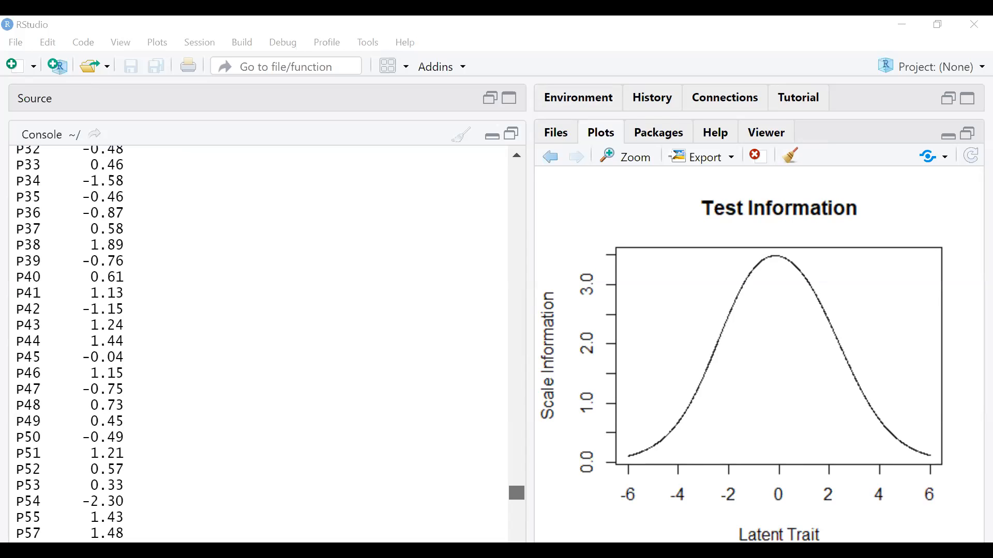
pyautogui.scroll(-10, 310, 434)
# - Submit the unfinished plotICC(mod.R) command, leaving the console at continuation prompts
pyautogui.moveTo(516, 431); pyautogui.dragTo(517, 541)
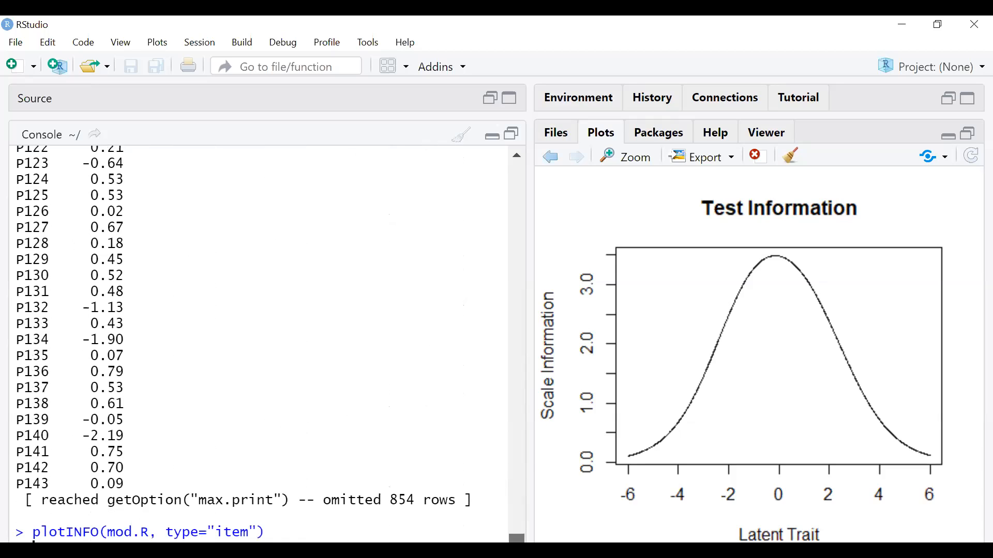
pyautogui.hotkey('alt', 'Tab')
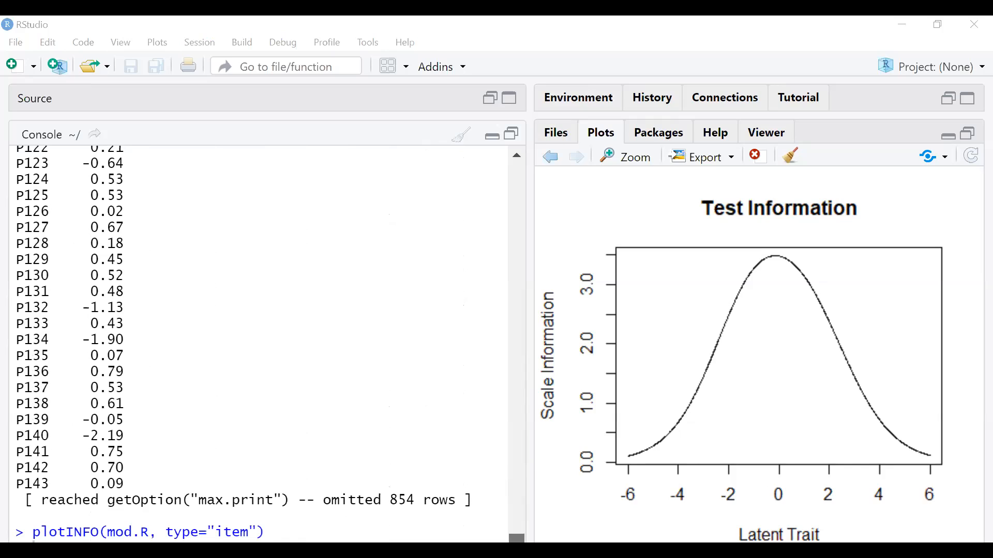
pyautogui.hotkey('alt', 'Tab')
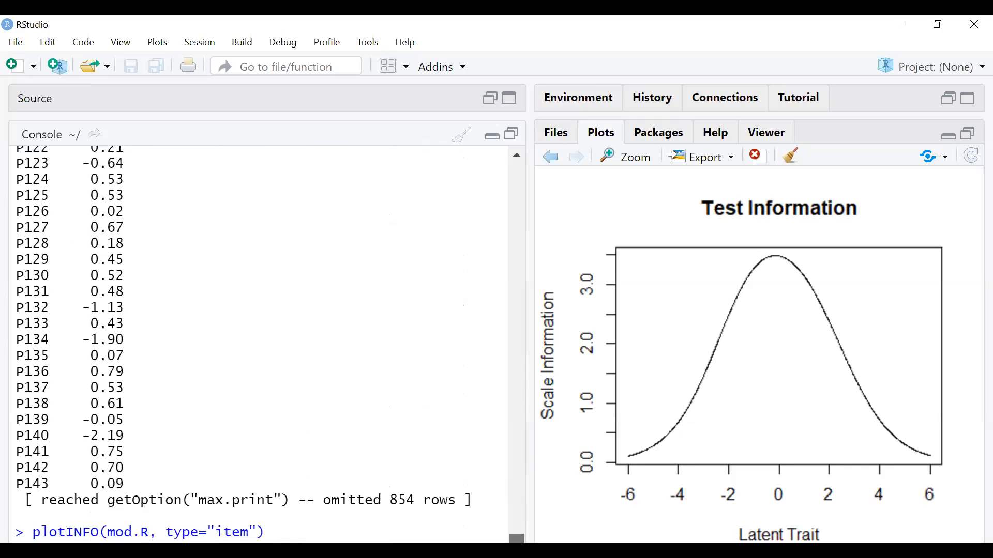
pyautogui.press('Return')
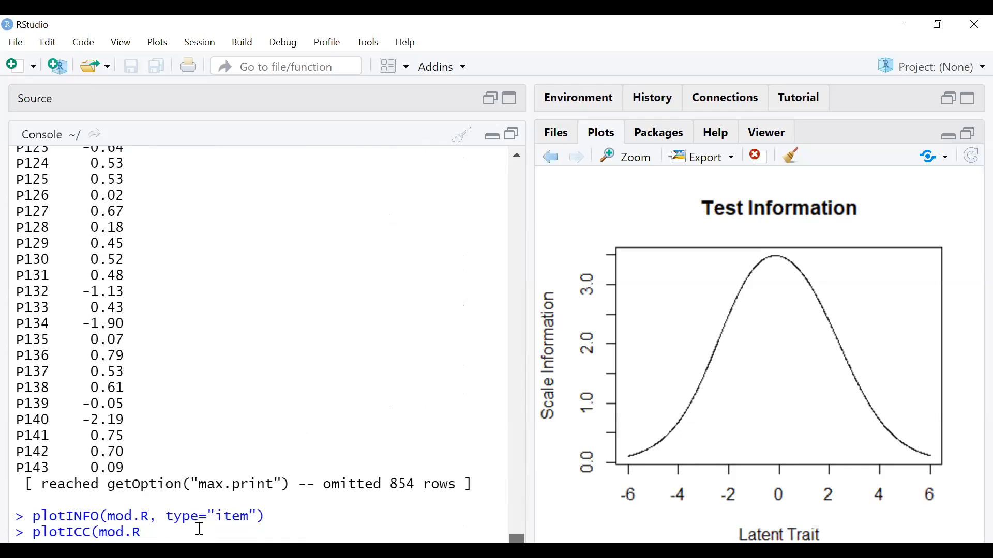
pyautogui.scroll(-1, 200, 528)
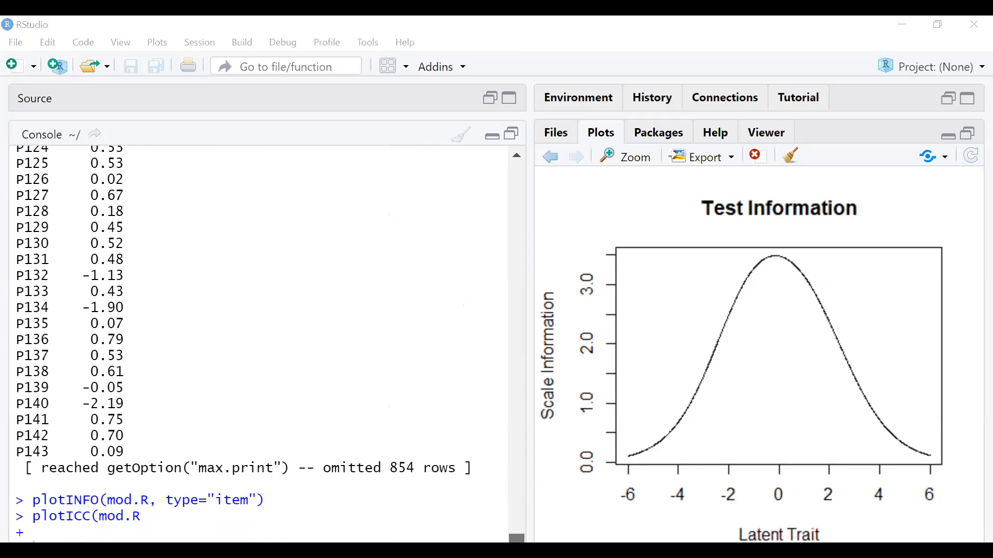
pyautogui.scroll(10, 503, 469)
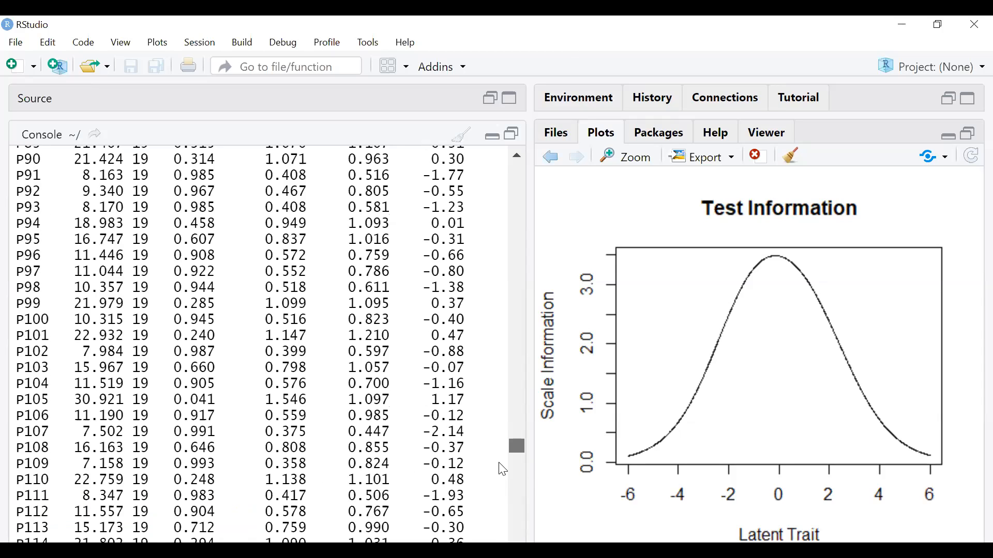
pyautogui.scroll(-15, 331, 390)
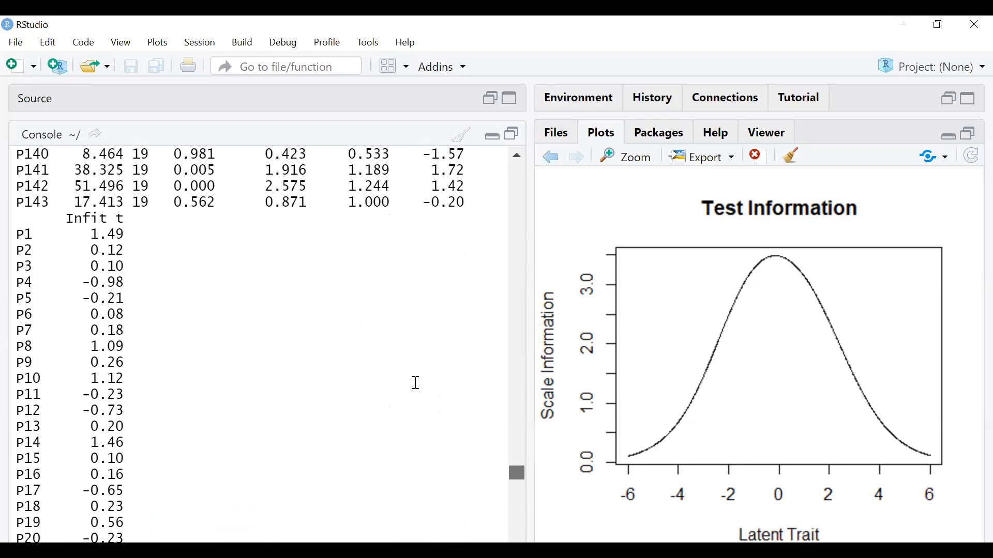
pyautogui.scroll(1, 504, 479)
pyautogui.moveTo(511, 479); pyautogui.dragTo(519, 550)
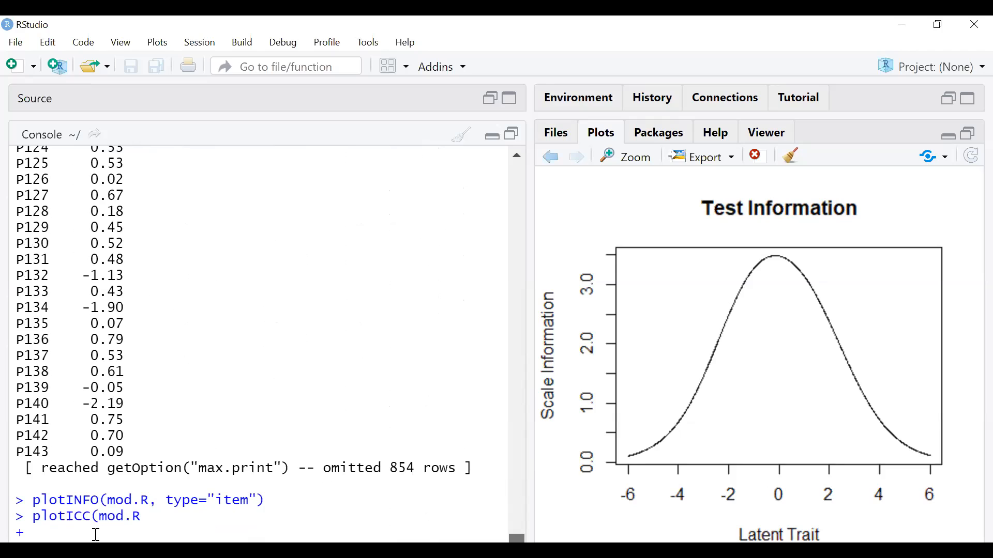
pyautogui.press('Return')
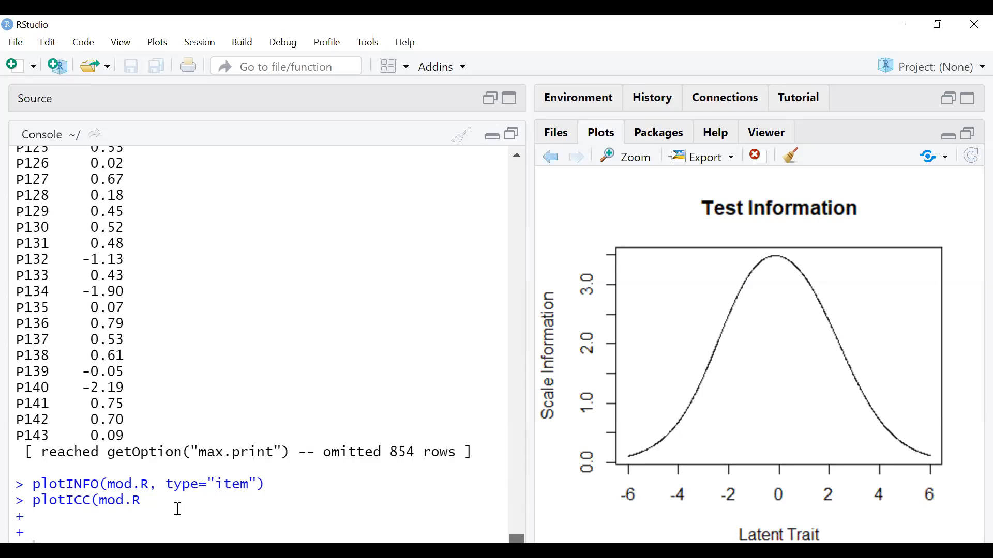
# - Clear the stray continuation lines and rerun plotICC(mod.R) to draw item ICCs
pyautogui.moveTo(172, 501); pyautogui.dragTo(32, 517)
pyautogui.moveTo(516, 539); pyautogui.dragTo(517, 476)
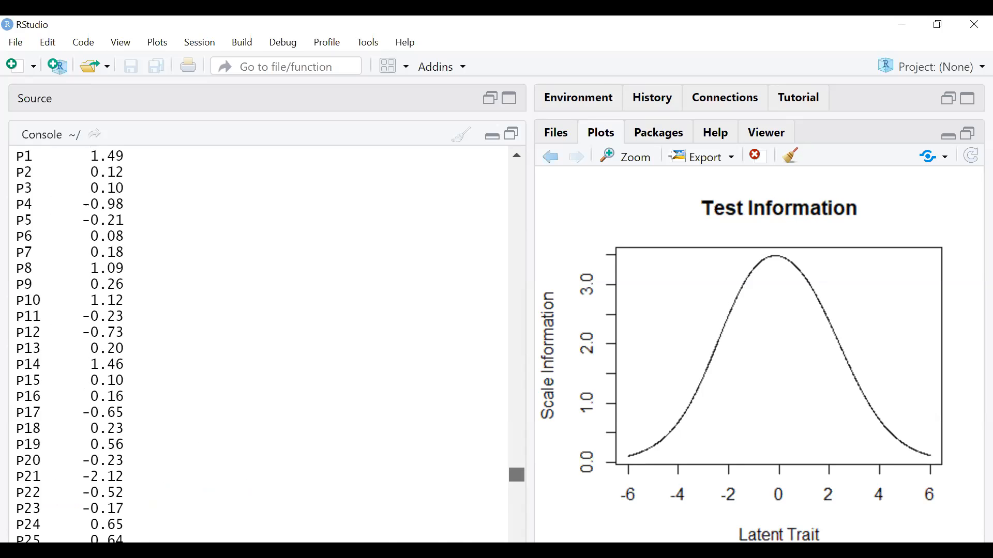
pyautogui.scroll(-6, 281, 492)
pyautogui.moveTo(516, 485); pyautogui.dragTo(516, 450)
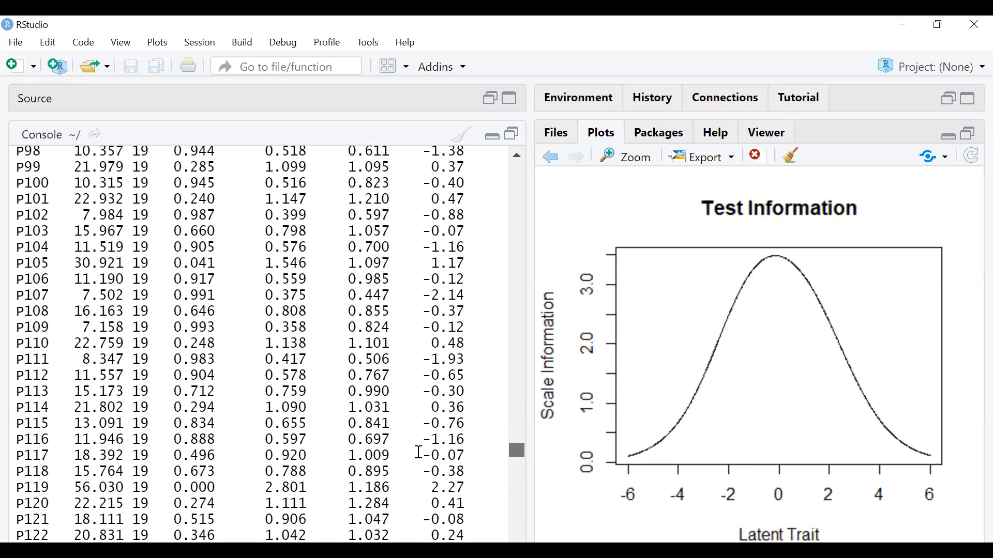
pyautogui.moveTo(511, 458); pyautogui.dragTo(509, 541)
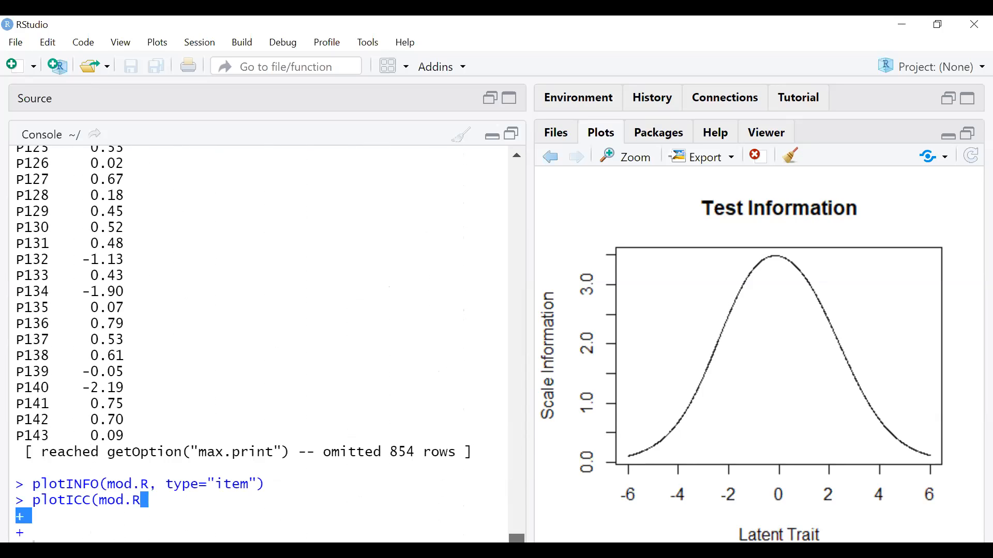
pyautogui.click(146, 500)
pyautogui.press('Return')
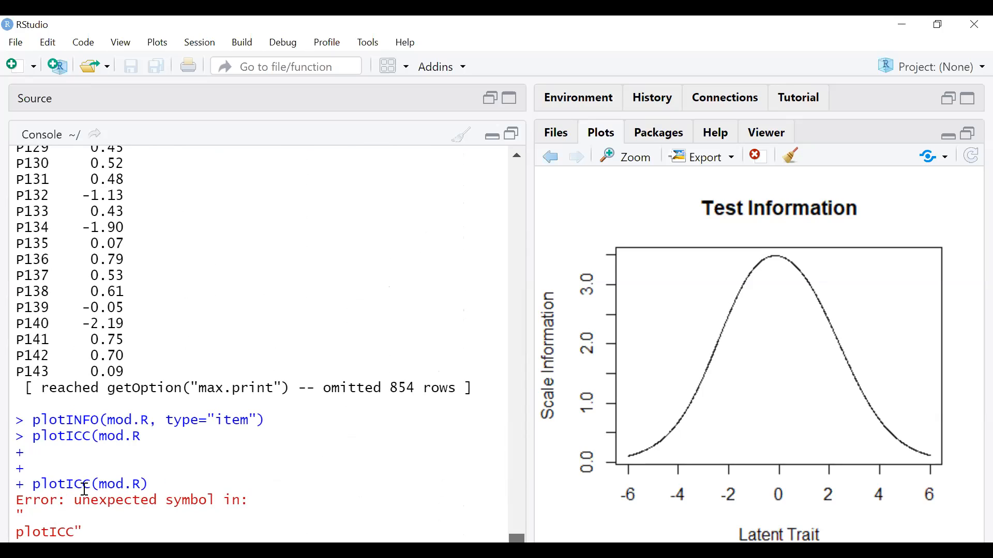
pyautogui.tripleClick(142, 436)
pyautogui.click(143, 434)
pyautogui.press('Return')
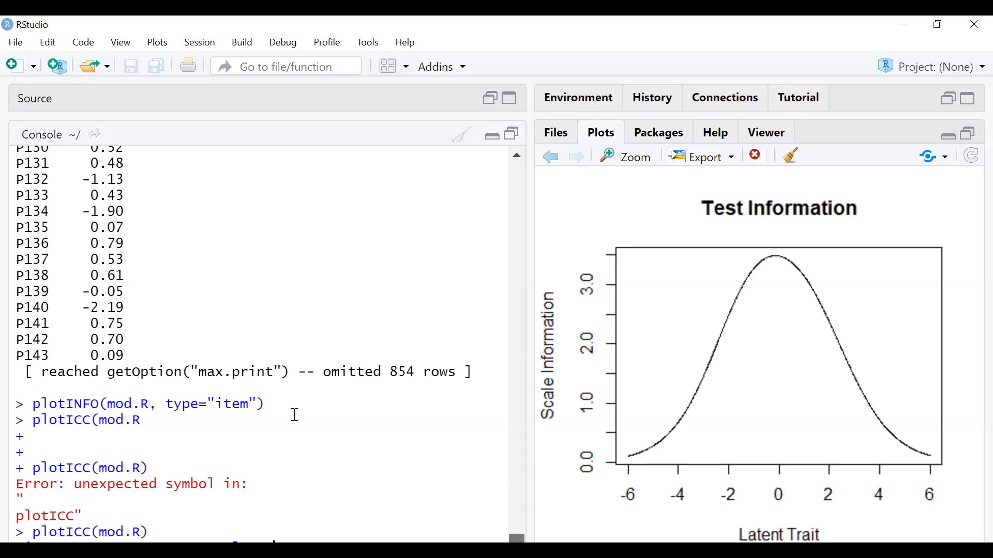
# - Page through the ICC plots to the Item13–16 and Item17–20 panels
pyautogui.scroll(20, 295, 416)
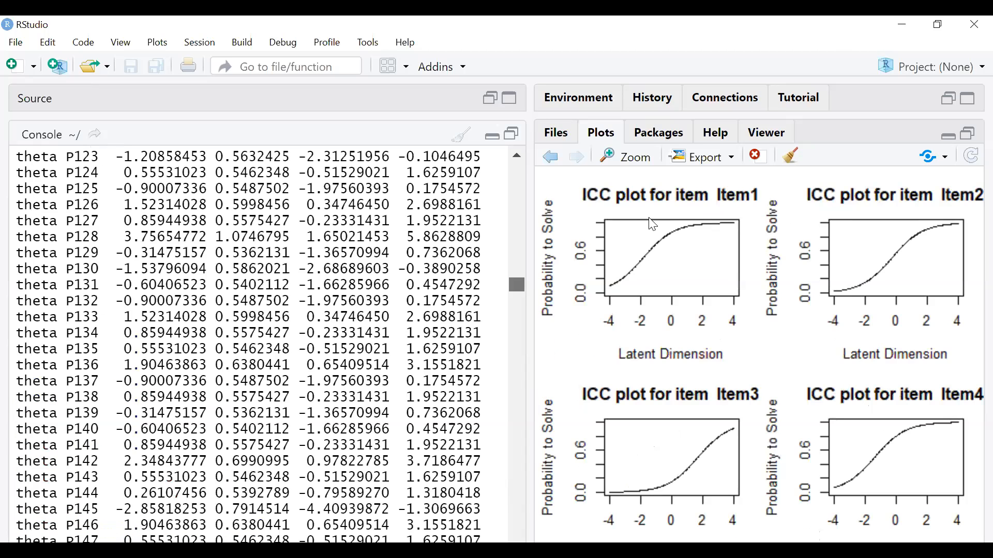
pyautogui.scroll(-20, 519, 407)
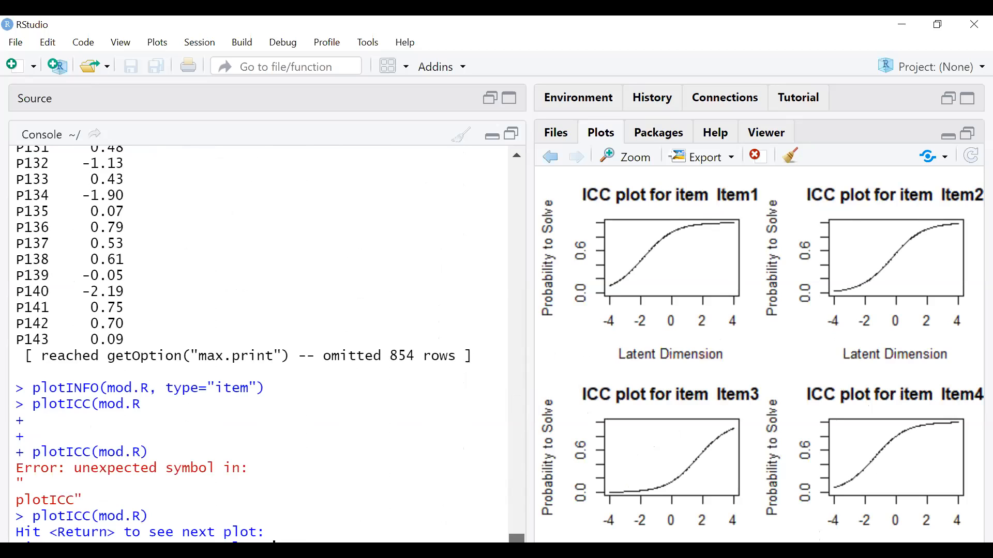
pyautogui.moveTo(517, 538); pyautogui.dragTo(653, 269)
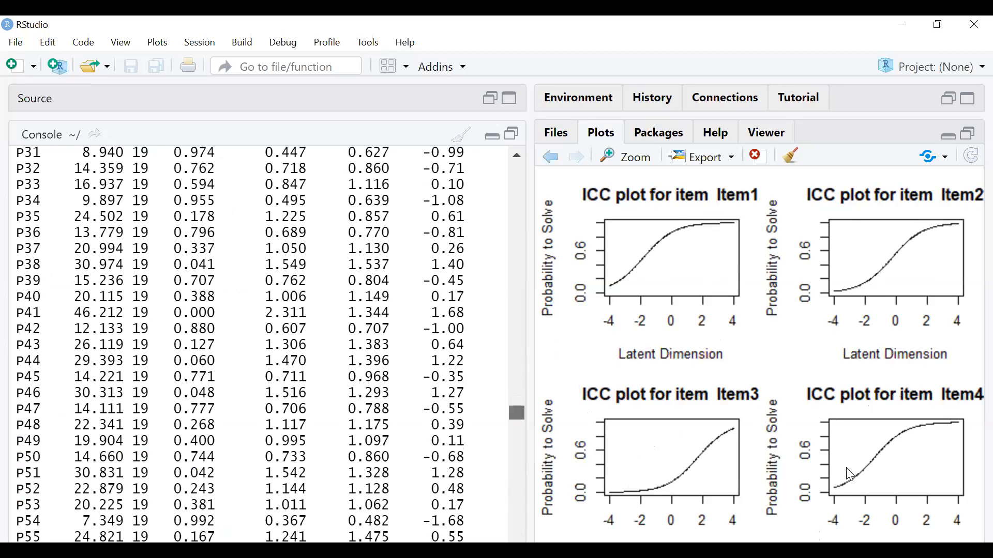
pyautogui.moveTo(517, 413); pyautogui.dragTo(538, 542)
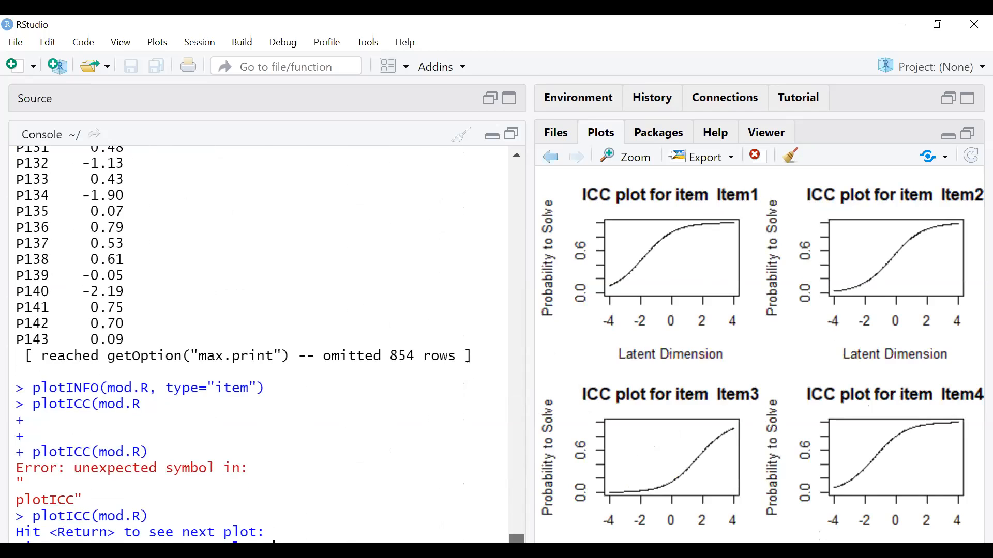
pyautogui.press('Return')
pyautogui.press('Return')
pyautogui.press('Return')
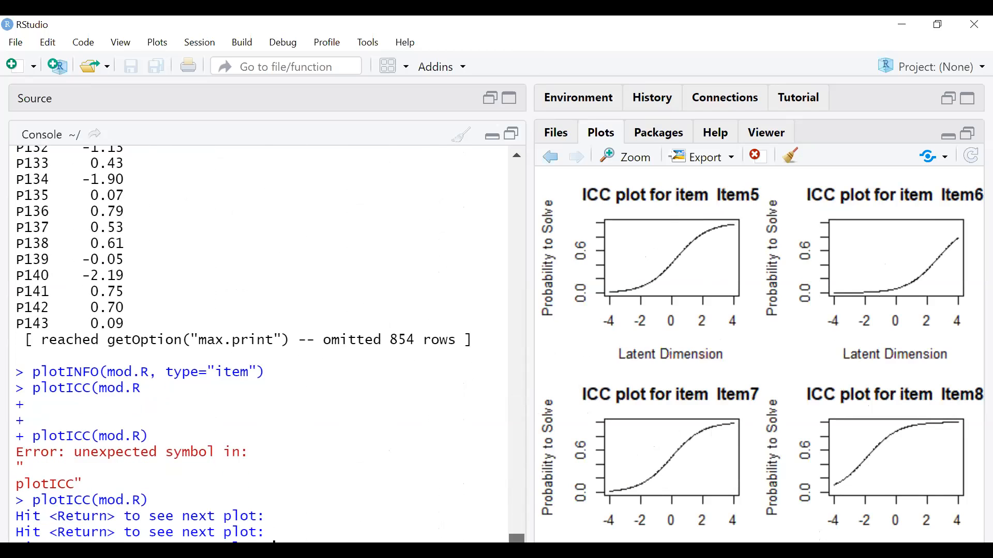
pyautogui.press('Return')
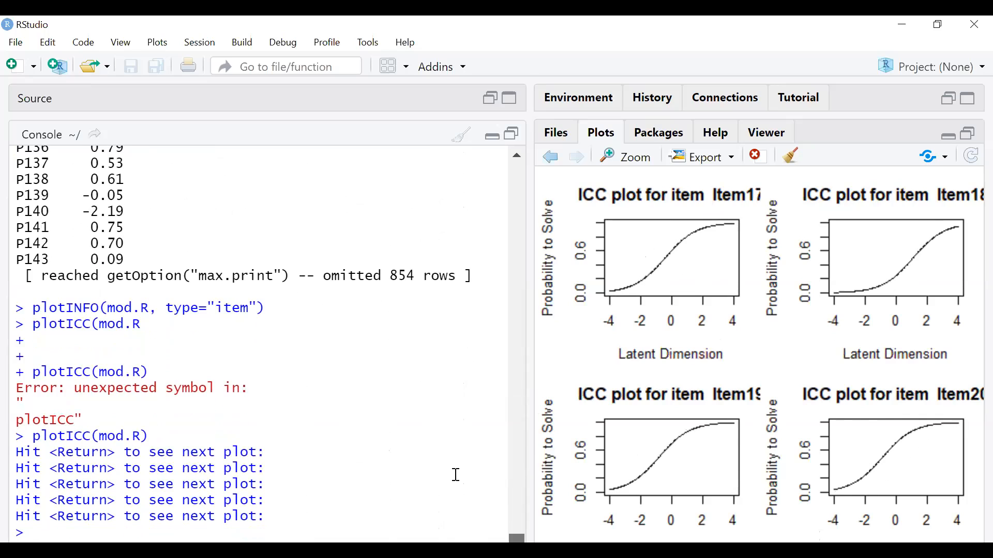
pyautogui.scroll(15, 455, 474)
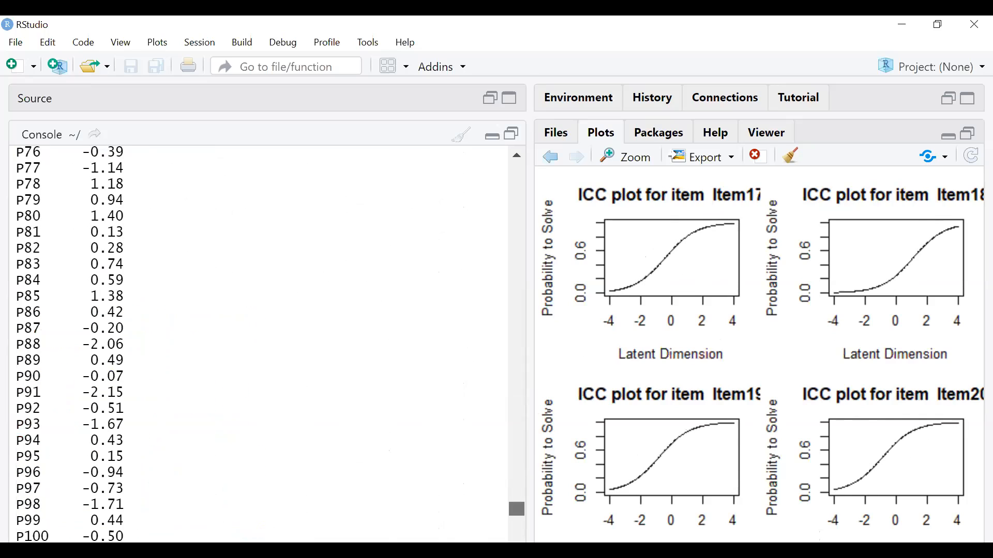
pyautogui.hotkey('alt', 'Tab')
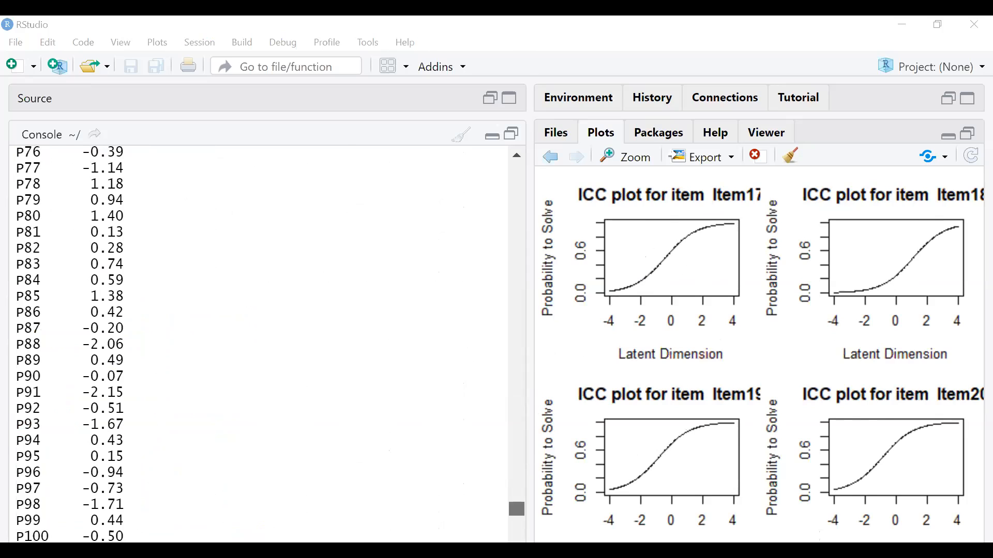
pyautogui.scroll(-15, 259, 341)
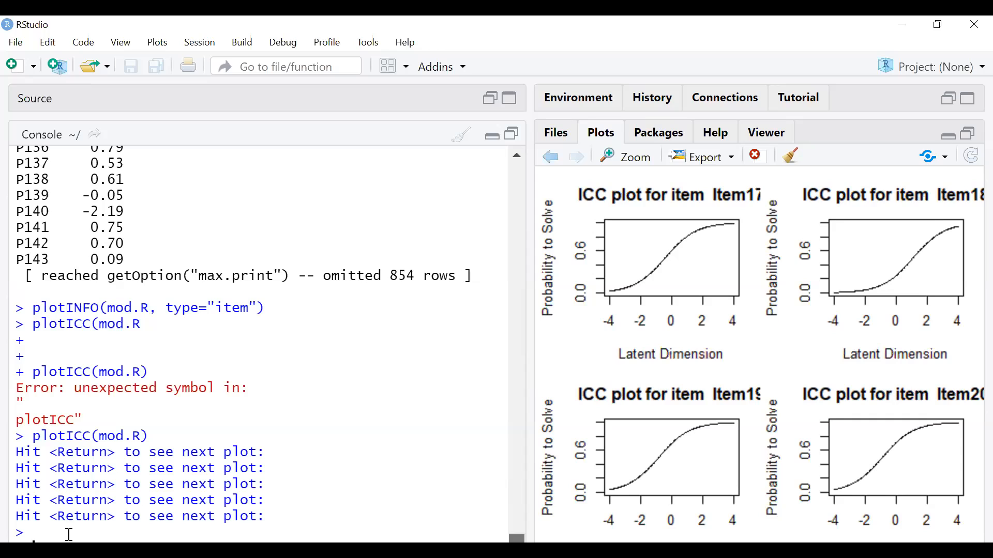
# - Run plotjointICC(mod.R) and advance to the joint plot with all item curves overlaid
pyautogui.press('Return')
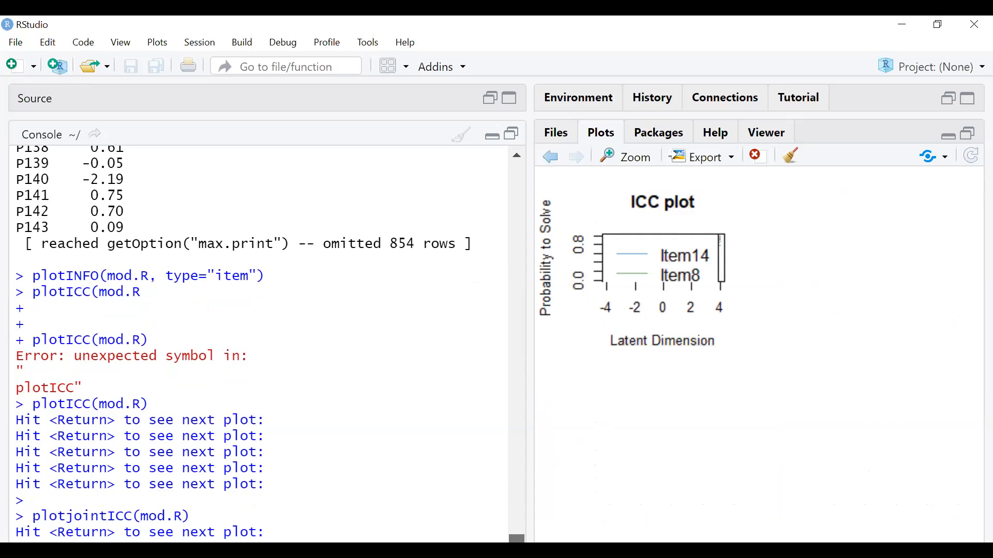
pyautogui.hotkey('alt', 'Tab')
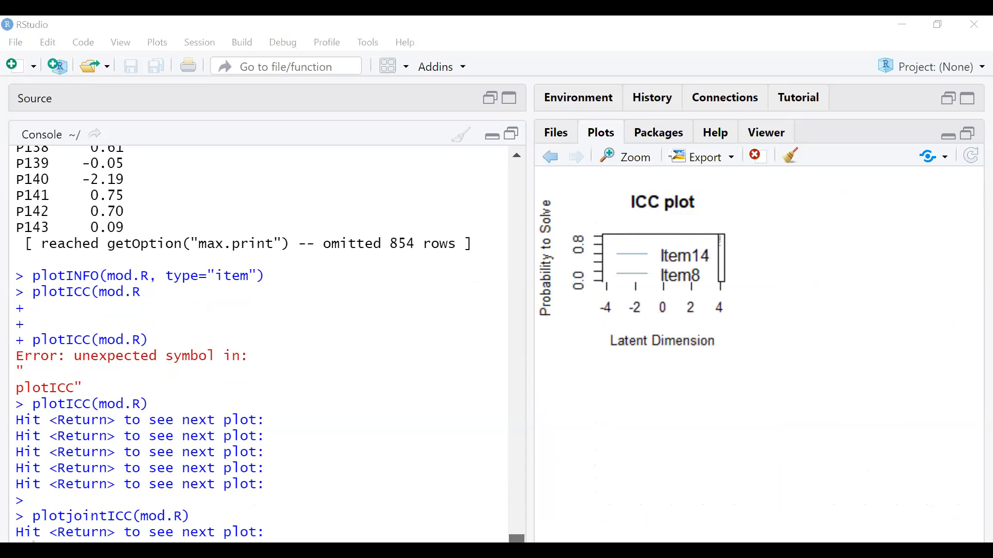
pyautogui.hotkey('alt', 'Tab')
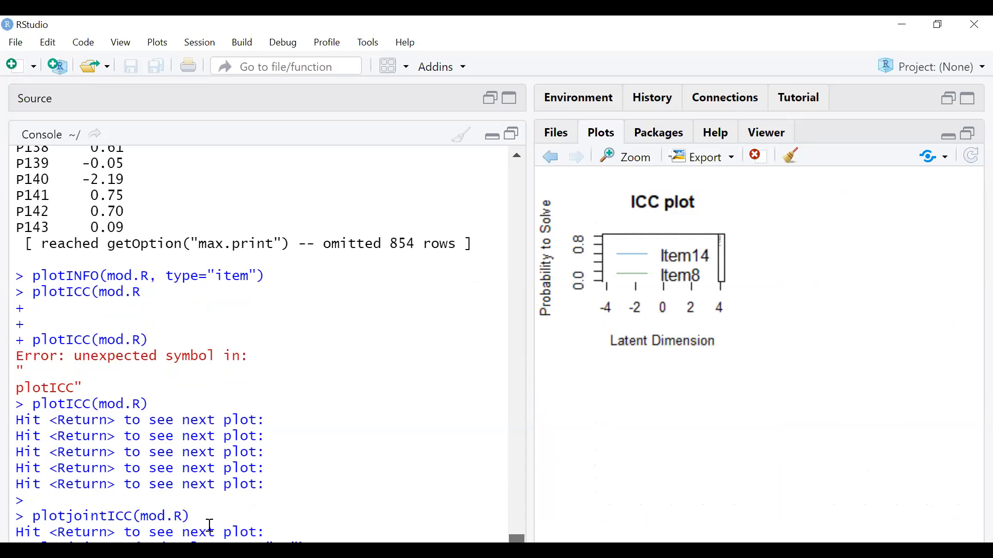
pyautogui.press('Return')
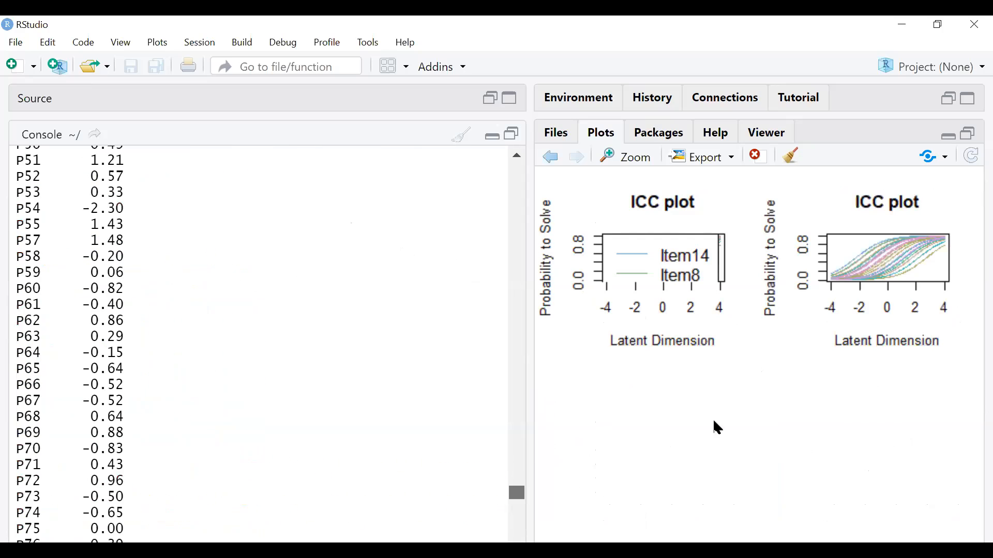
pyautogui.scroll(20, 518, 476)
pyautogui.scroll(-3, 518, 476)
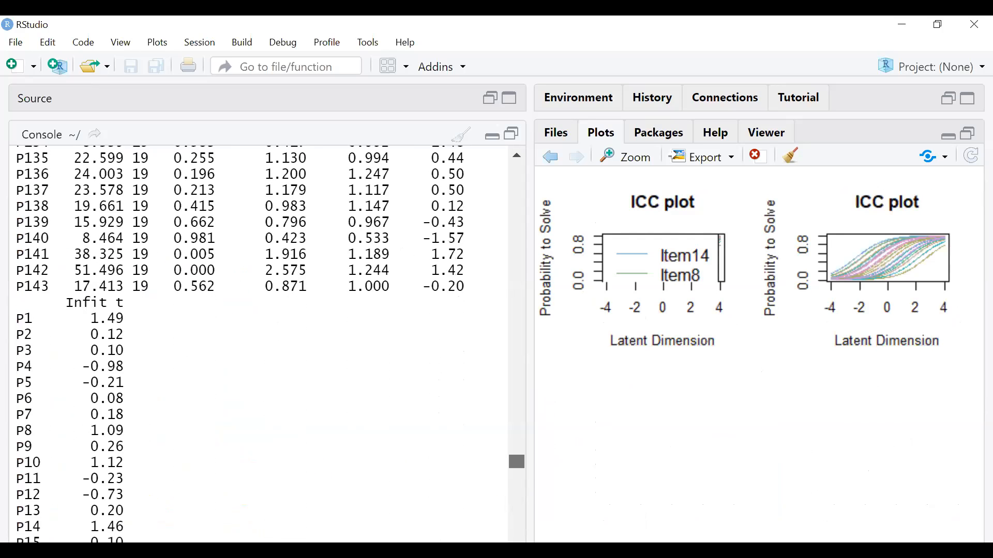
# - Paste the prepared plotPImap Person-Item Map command at the console prompt
pyautogui.hotkey('alt', 'Tab')
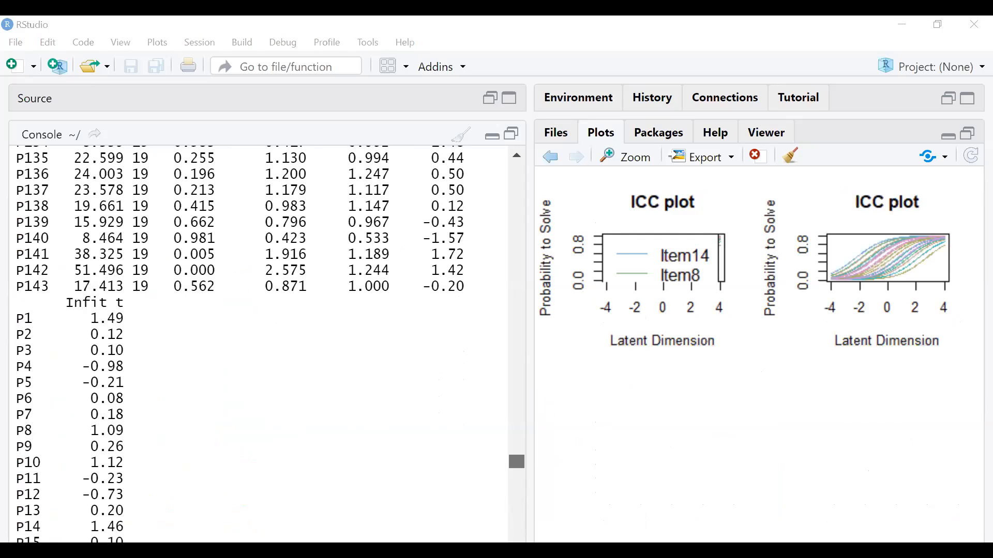
pyautogui.moveTo(517, 460); pyautogui.dragTo(517, 497)
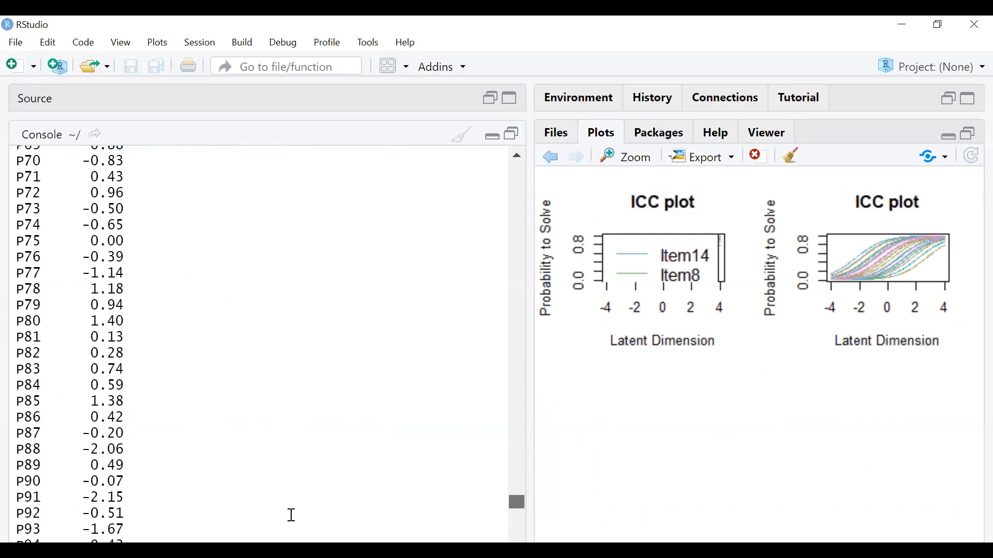
pyautogui.moveTo(516, 506); pyautogui.dragTo(516, 546)
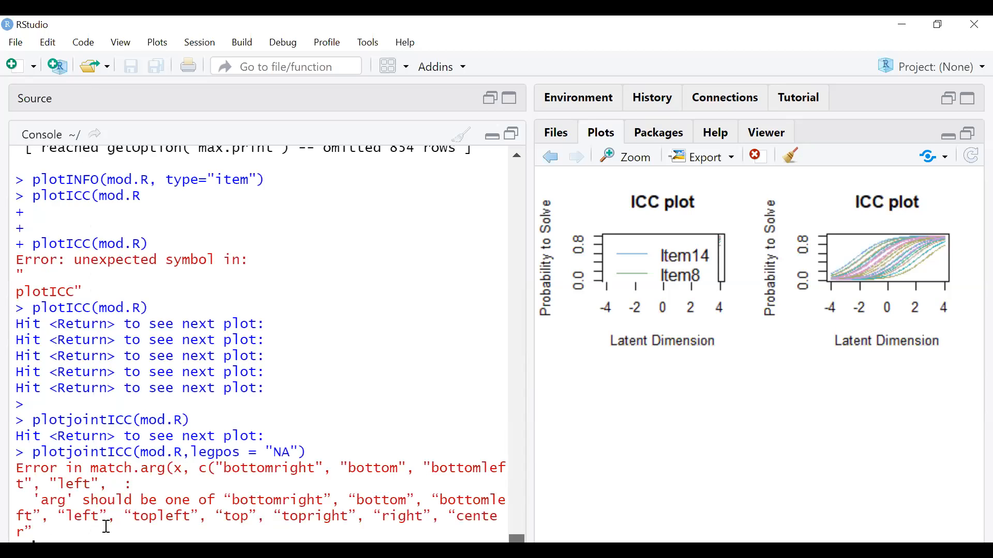
pyautogui.hotkey('ctrl', 'v')
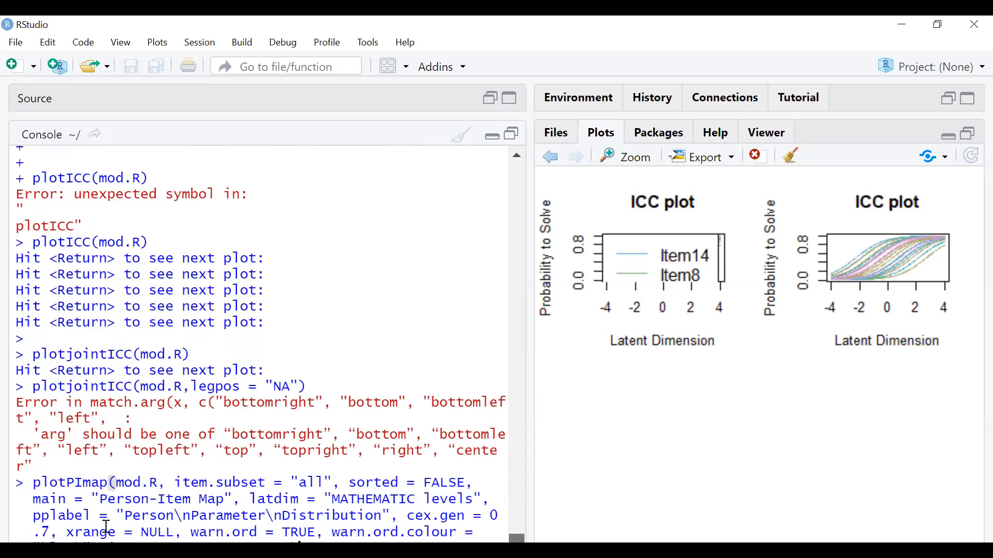
# - Run plotPImap(mod.R, item.subset = "all", main = "Person-Item Map") to map persons against Item1–Item20
pyautogui.press('Return')
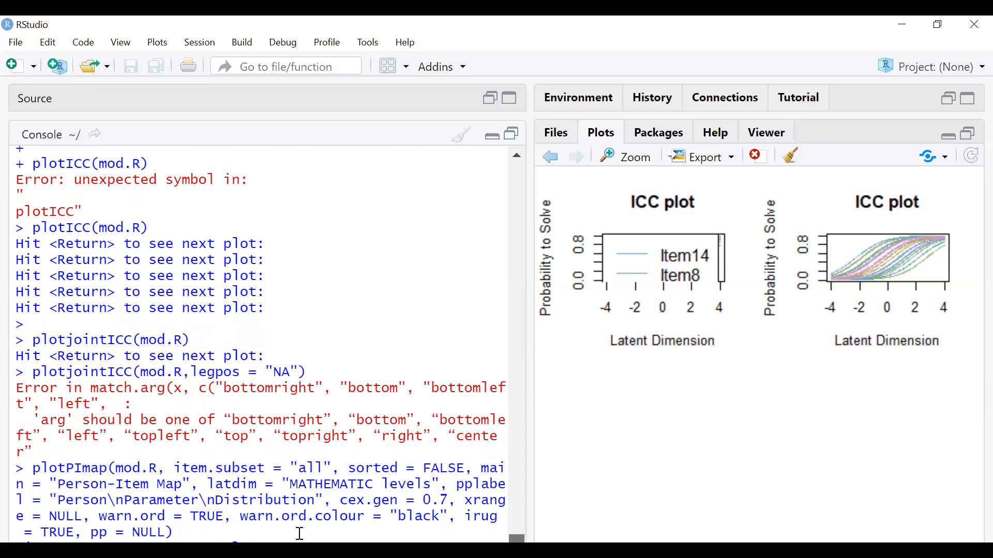
pyautogui.scroll(20, 503, 267)
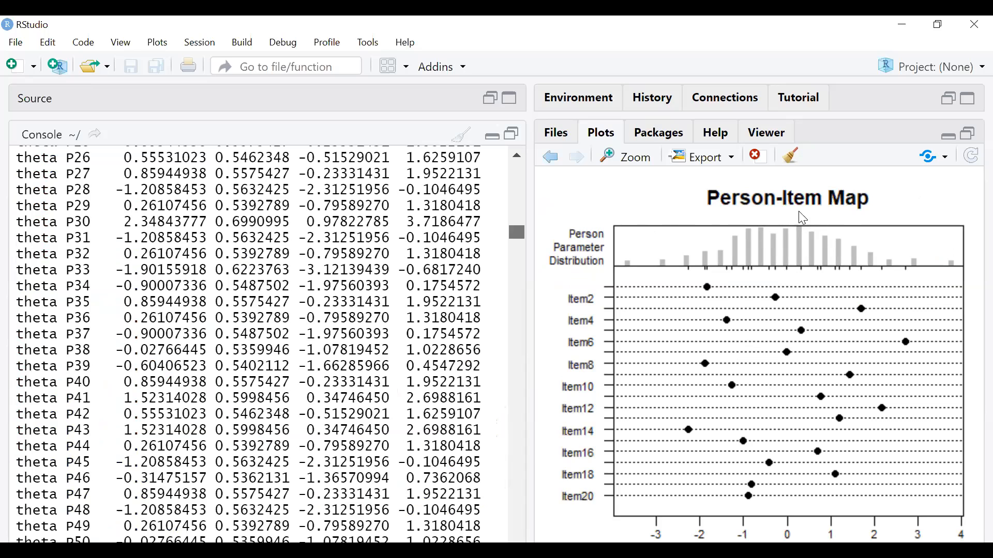
pyautogui.scroll(20, 509, 235)
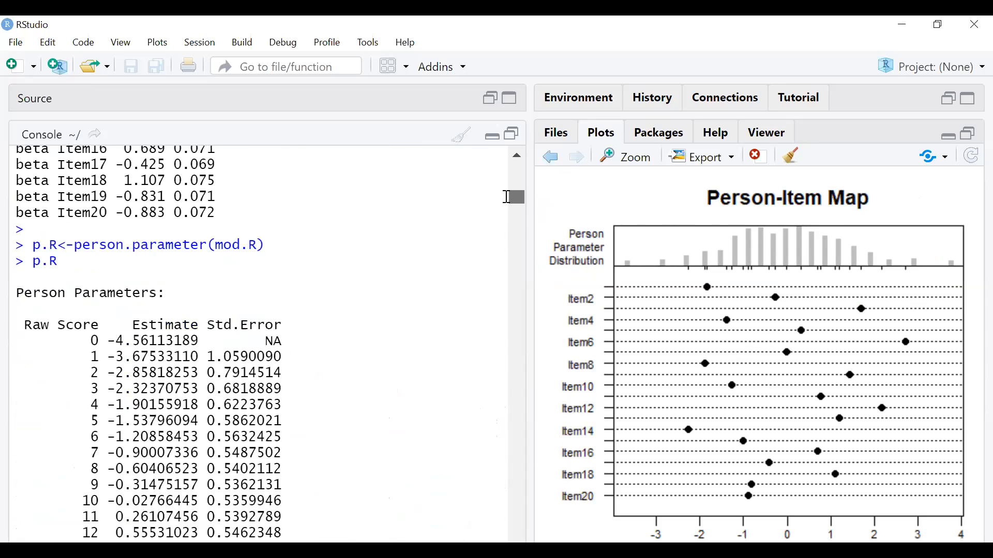
pyautogui.scroll(15, 512, 188)
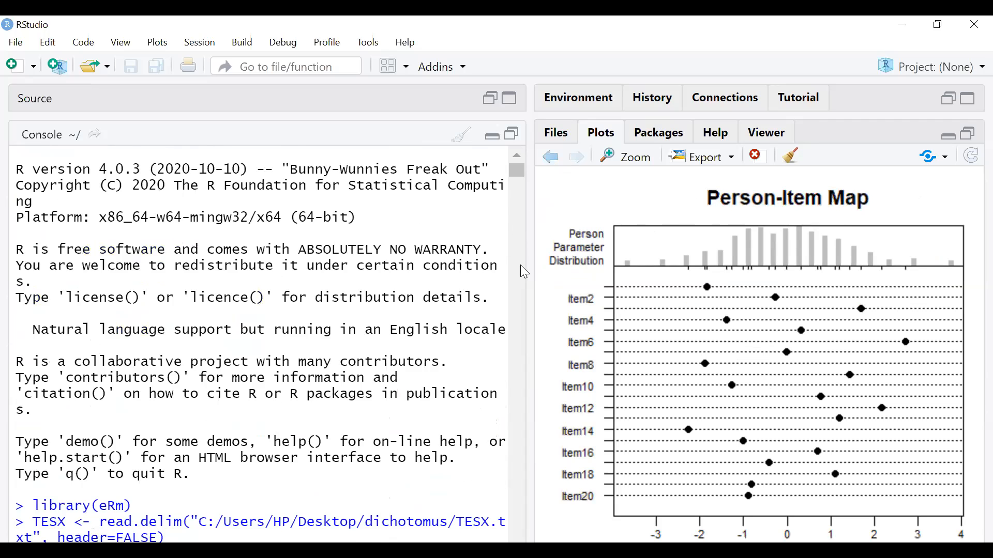
pyautogui.scroll(-9, 72, 265)
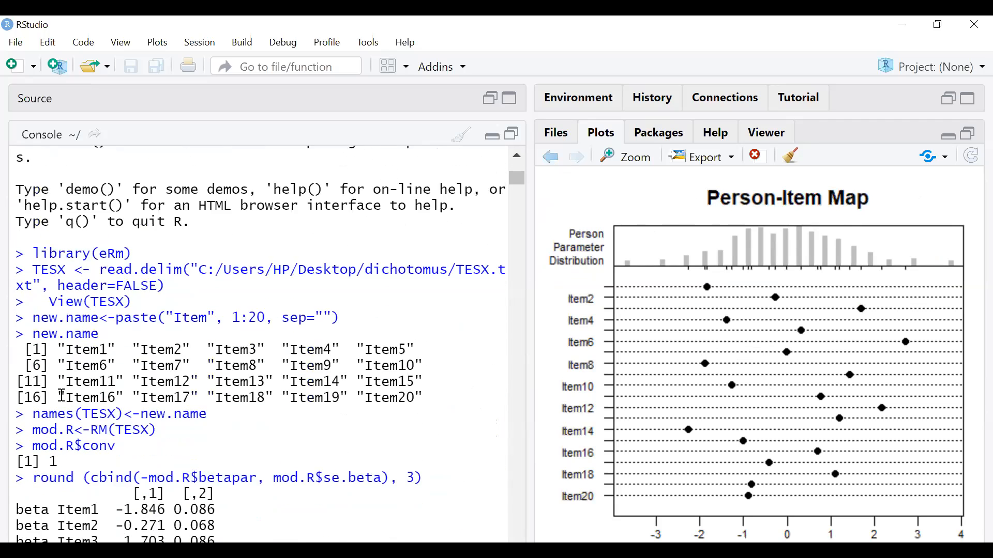
pyautogui.scroll(-5, 71, 264)
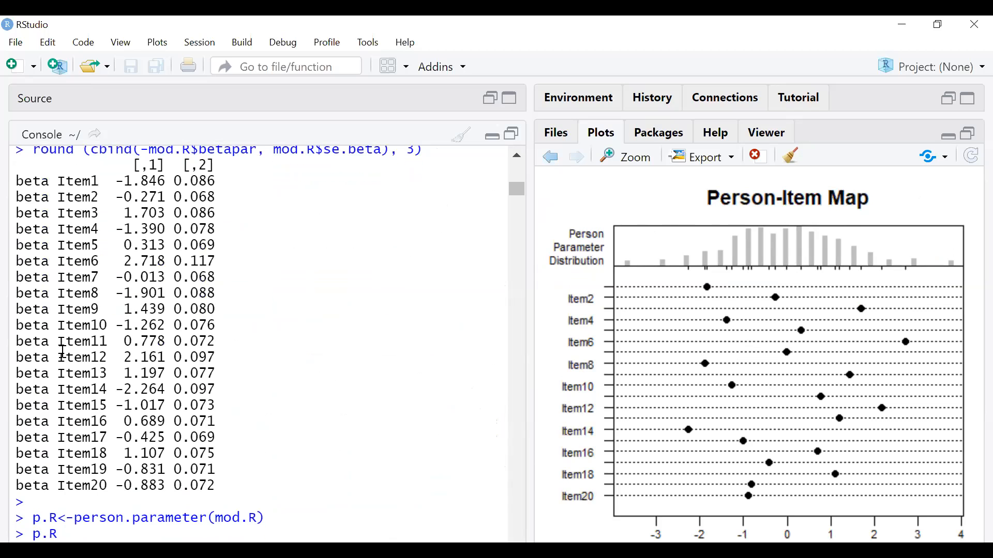
pyautogui.scroll(1, 63, 353)
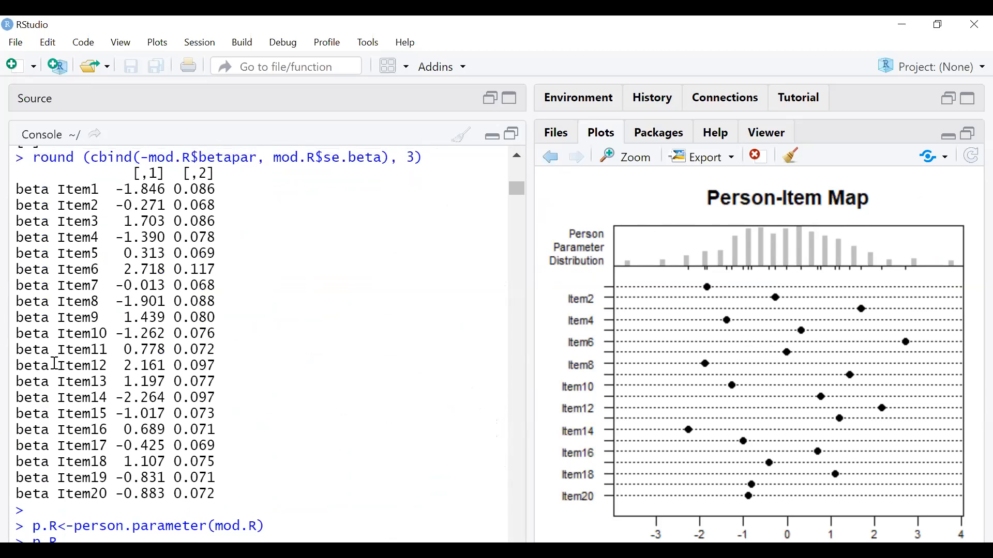
pyautogui.scroll(5, 72, 278)
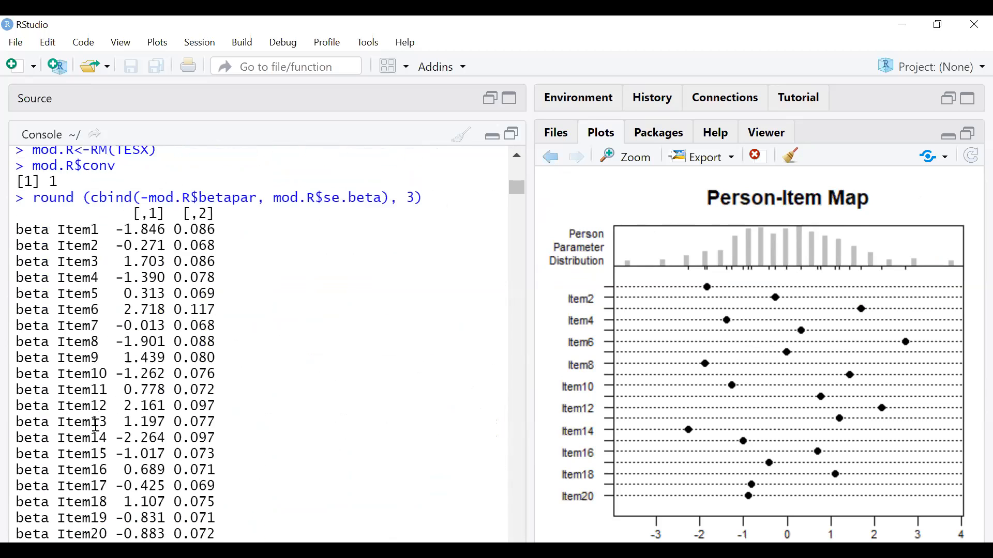
pyautogui.scroll(-4, 105, 370)
pyautogui.scroll(-1, 105, 370)
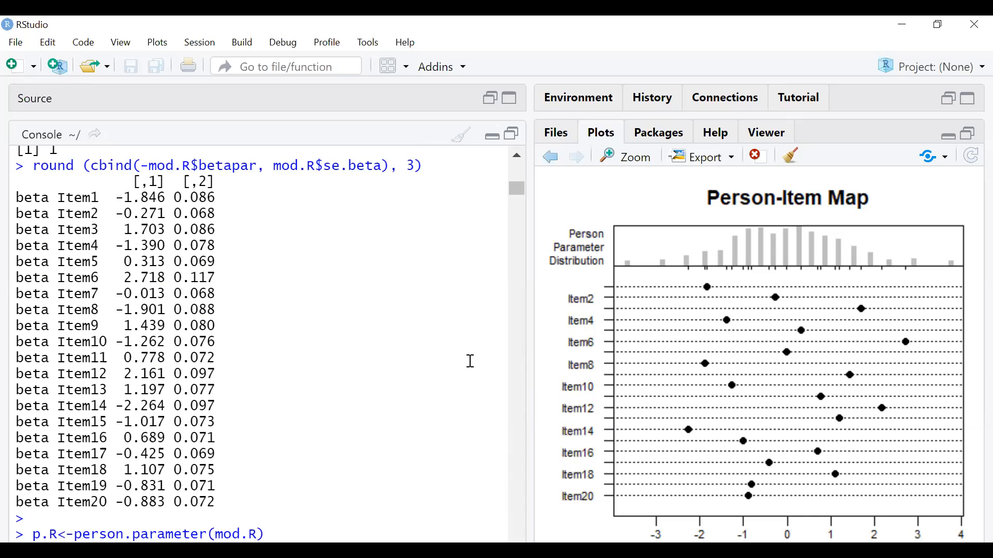
# - Highlight Item14's beta of -2.264 as easiest, then Item6's 2.718 as hardest
pyautogui.moveTo(16, 406); pyautogui.dragTo(165, 406)
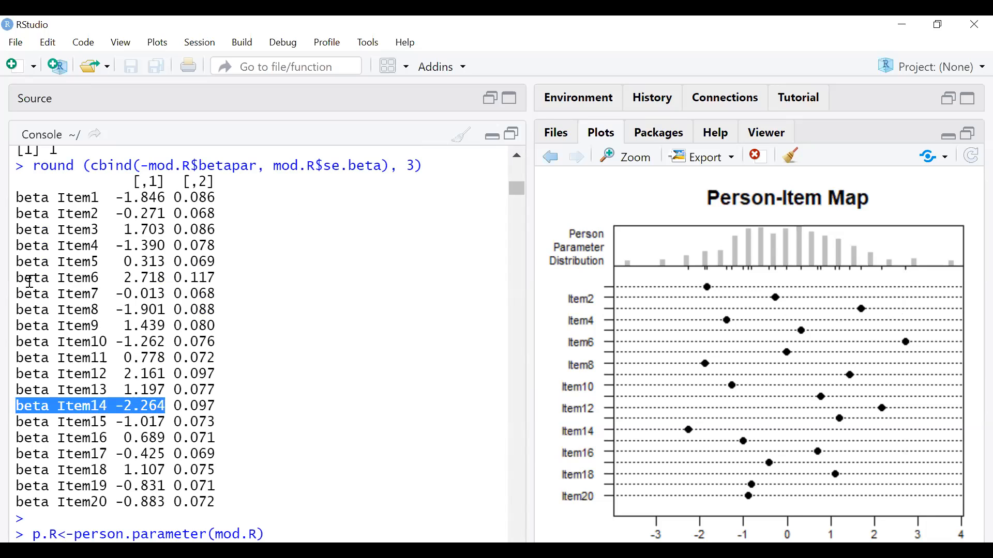
pyautogui.click(86, 277)
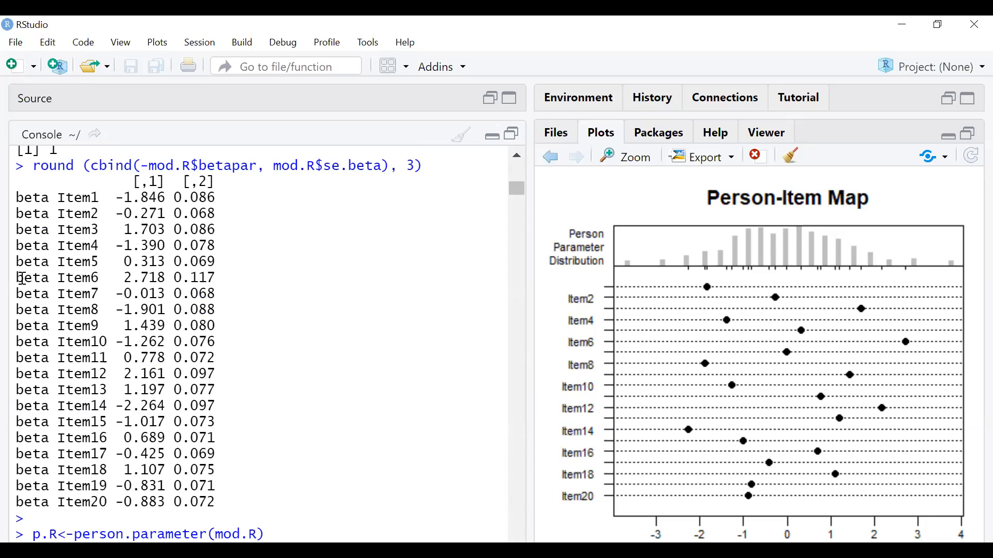
pyautogui.moveTo(17, 278); pyautogui.dragTo(164, 275)
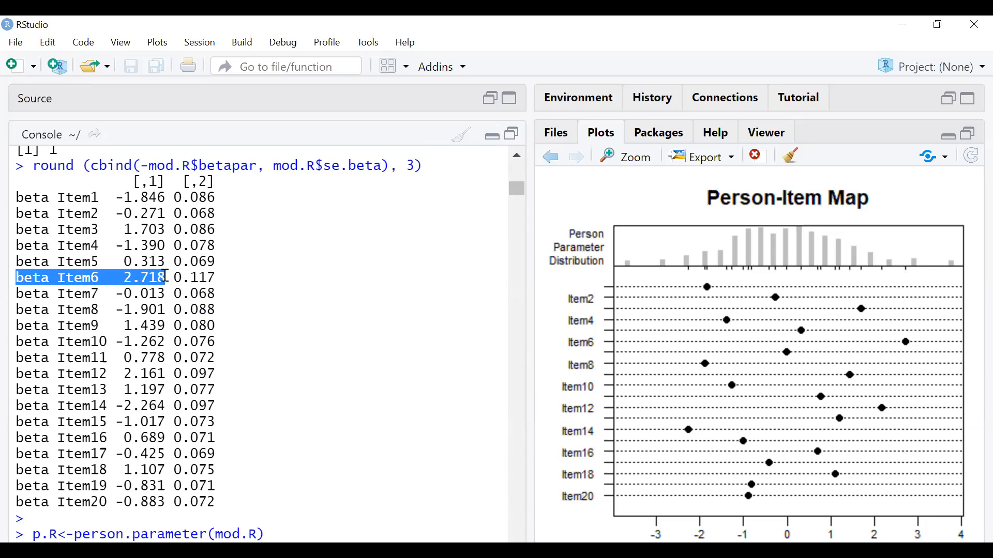